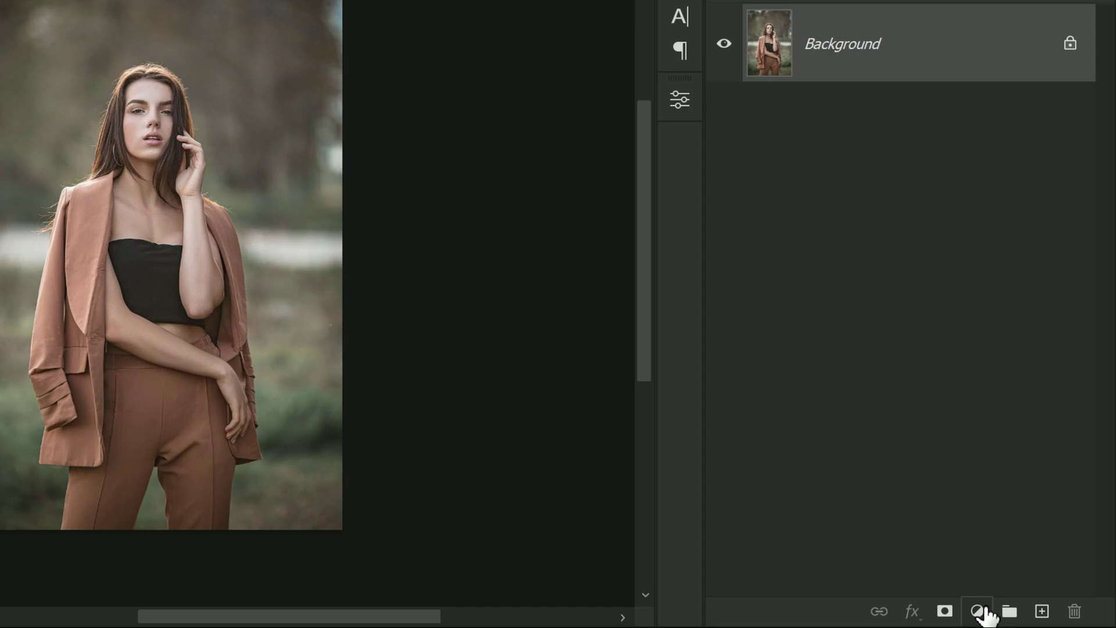
- Add a Gradient Map adjustment layer with Reverse ticked so the portrait becomes black and white
click(984, 609)
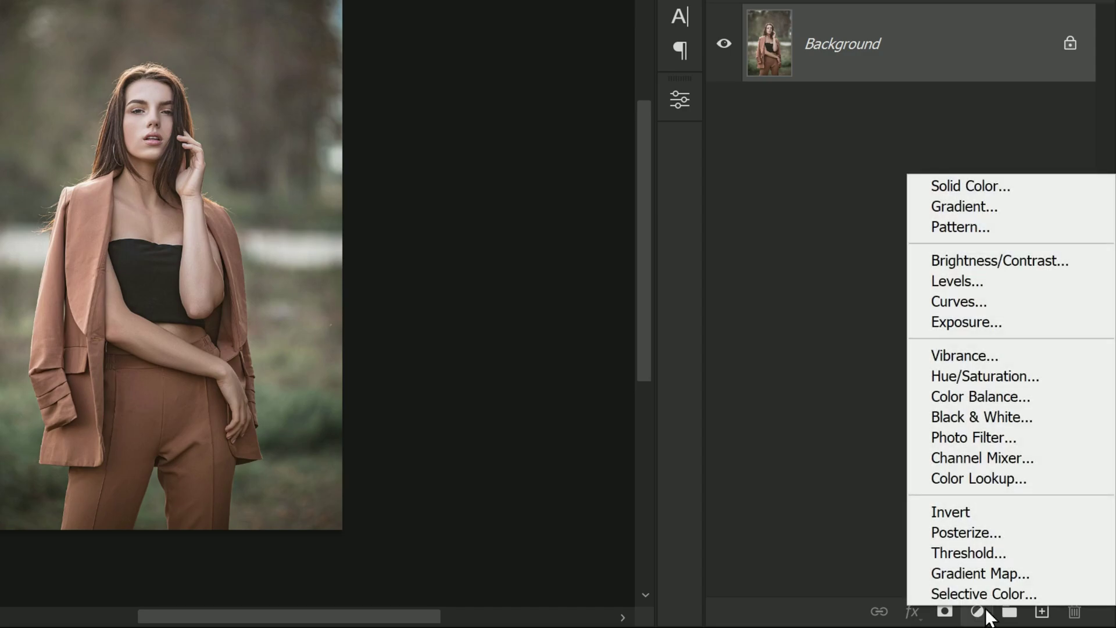
click(1032, 576)
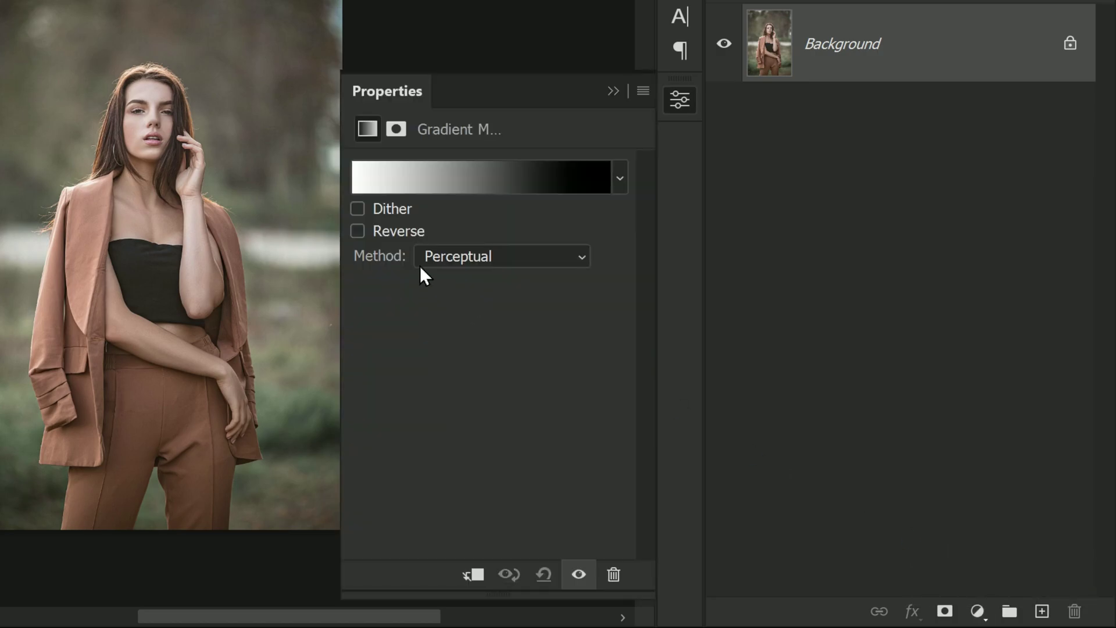
click(413, 234)
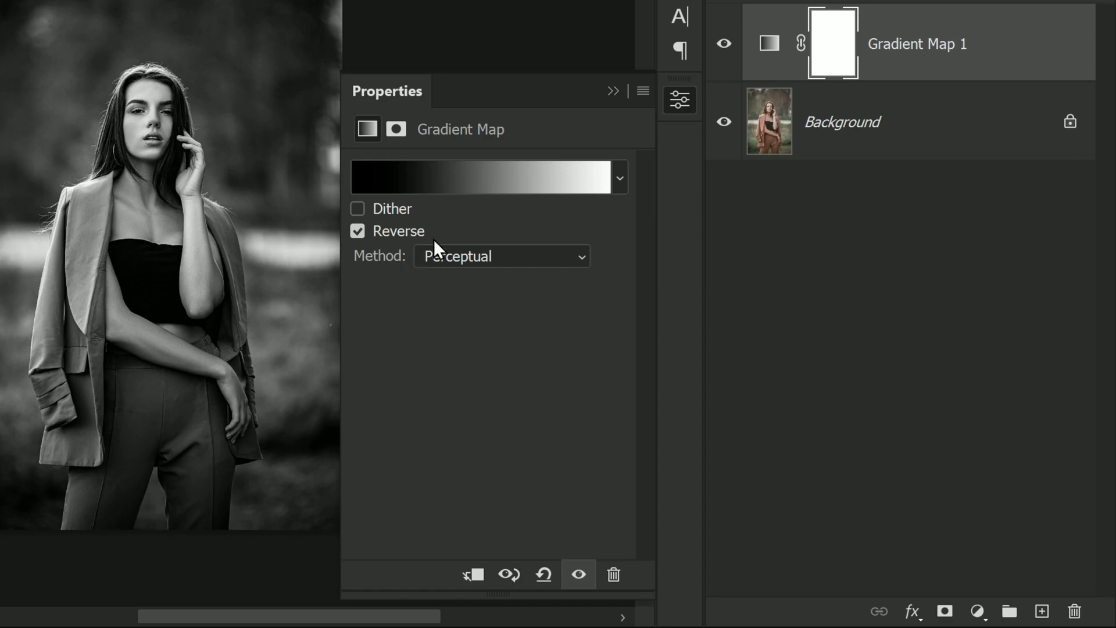
click(612, 91)
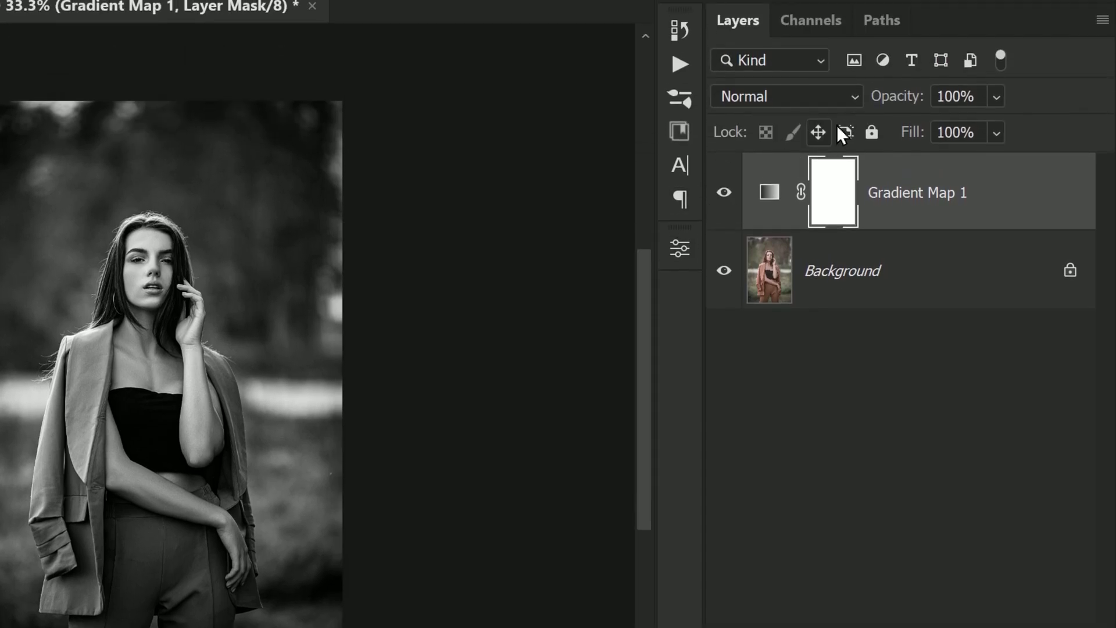
- Set Gradient Map 1 to Hard Mix at 34% Fill and toggle its visibility to compare
click(831, 98)
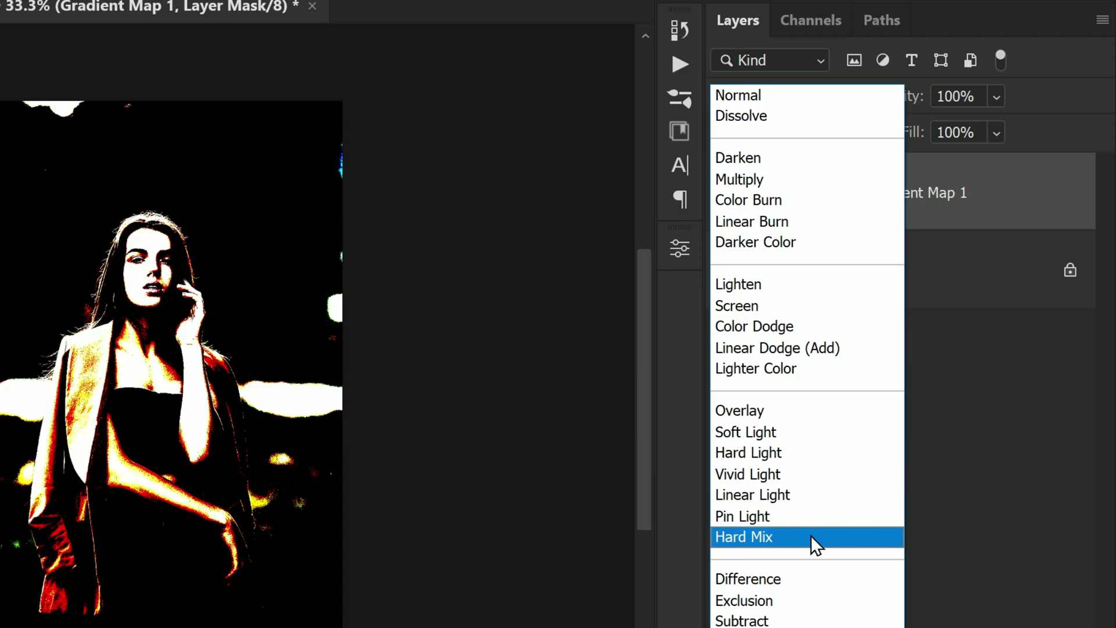
click(810, 536)
drag(921, 143, 842, 132)
click(724, 194)
click(723, 194)
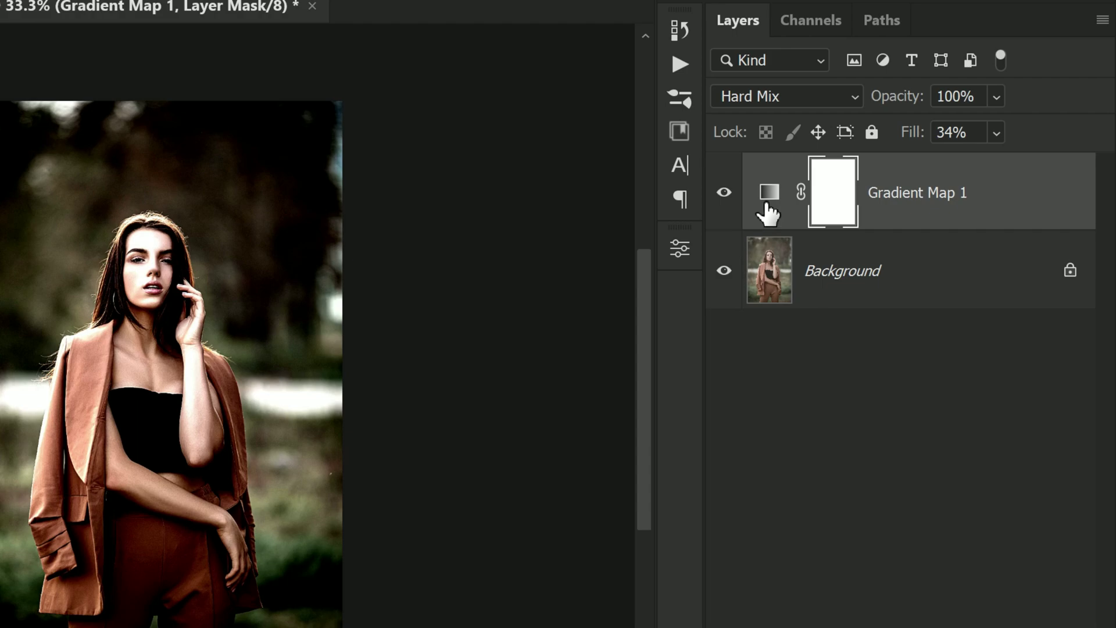
- Switch Gradient Map 1's gradient type to Noise in the Gradient Editor
double_click(768, 198)
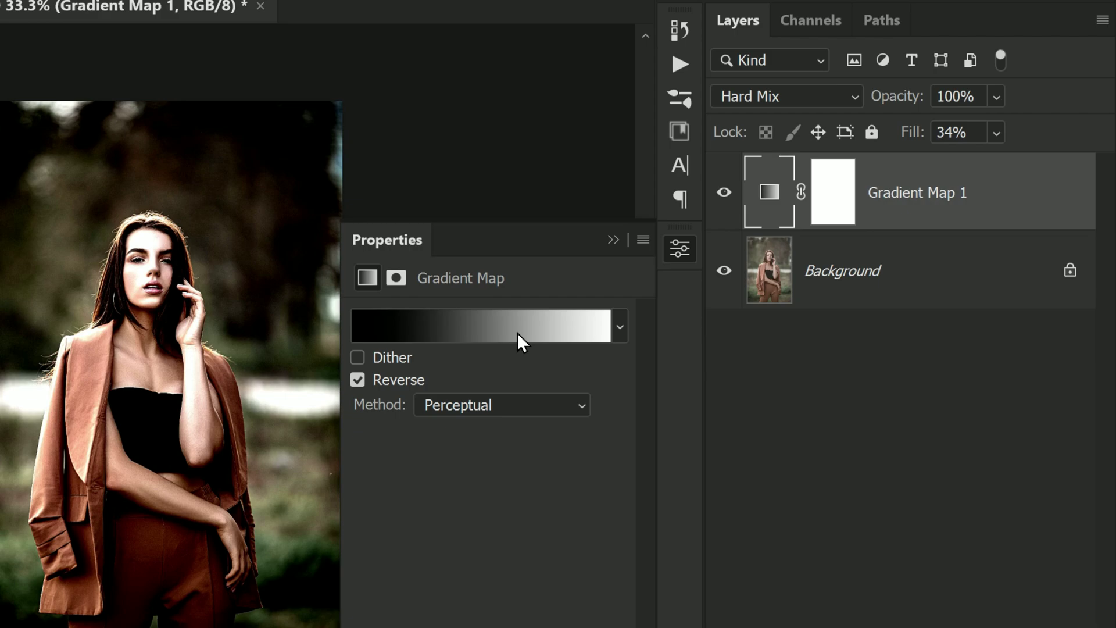
click(517, 333)
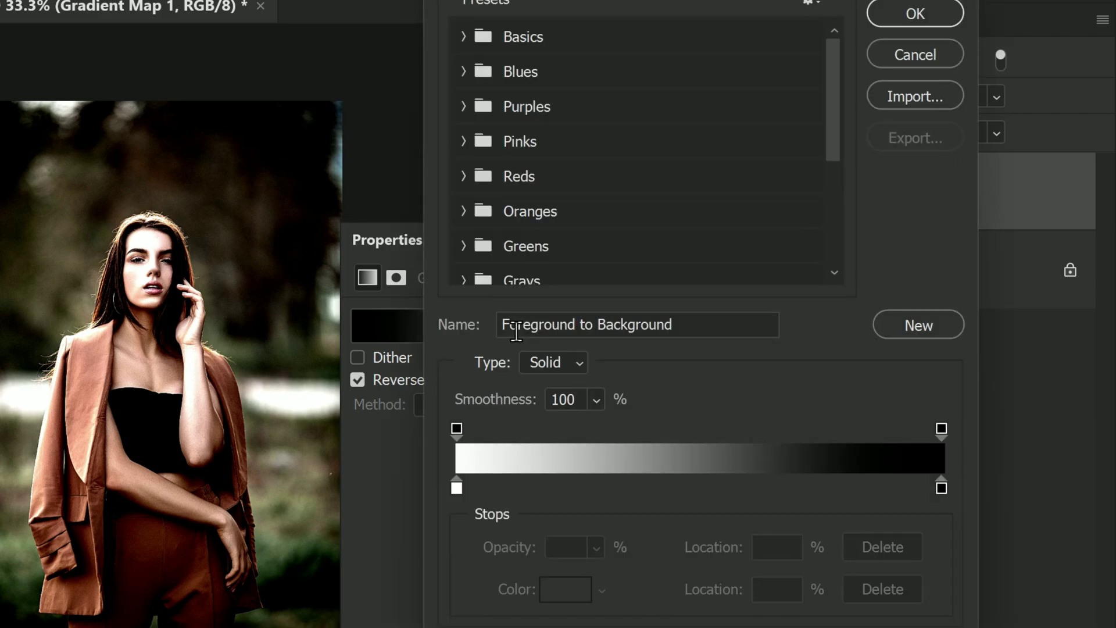
click(570, 366)
click(575, 404)
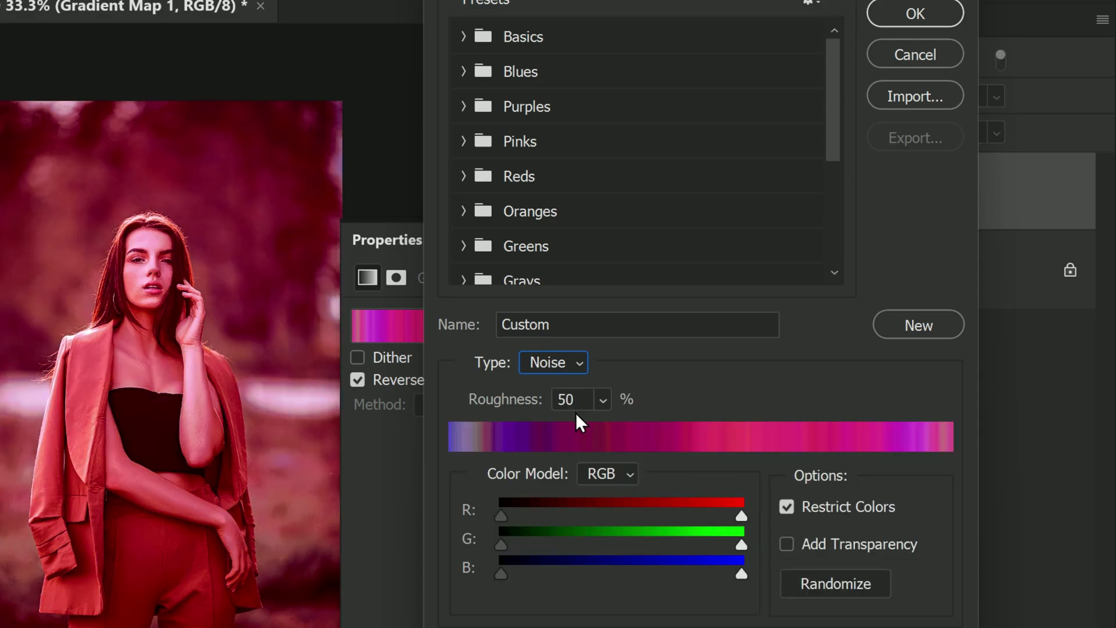
- Lower the noise Roughness to 14% and randomize until the colours turn warm orange
click(581, 400)
click(602, 401)
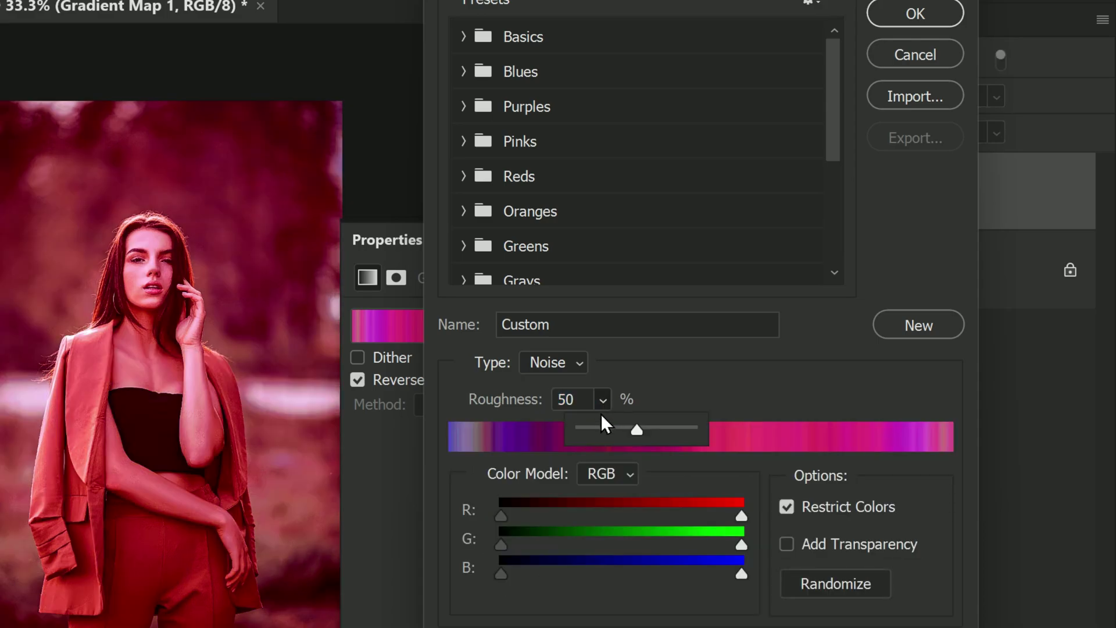
click(598, 429)
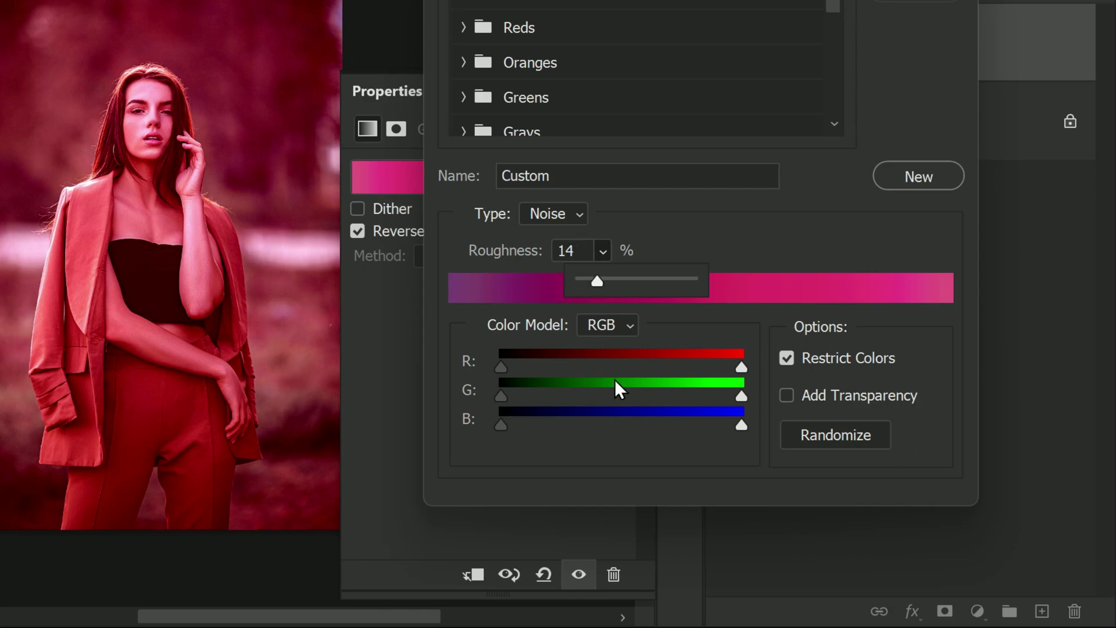
click(810, 432)
click(819, 431)
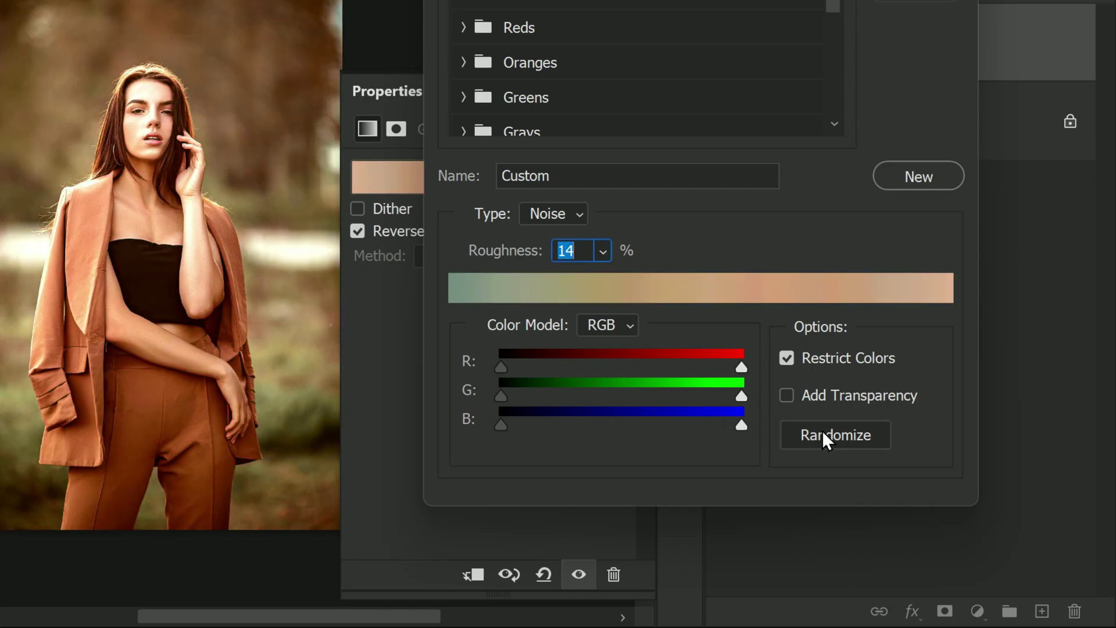
click(821, 433)
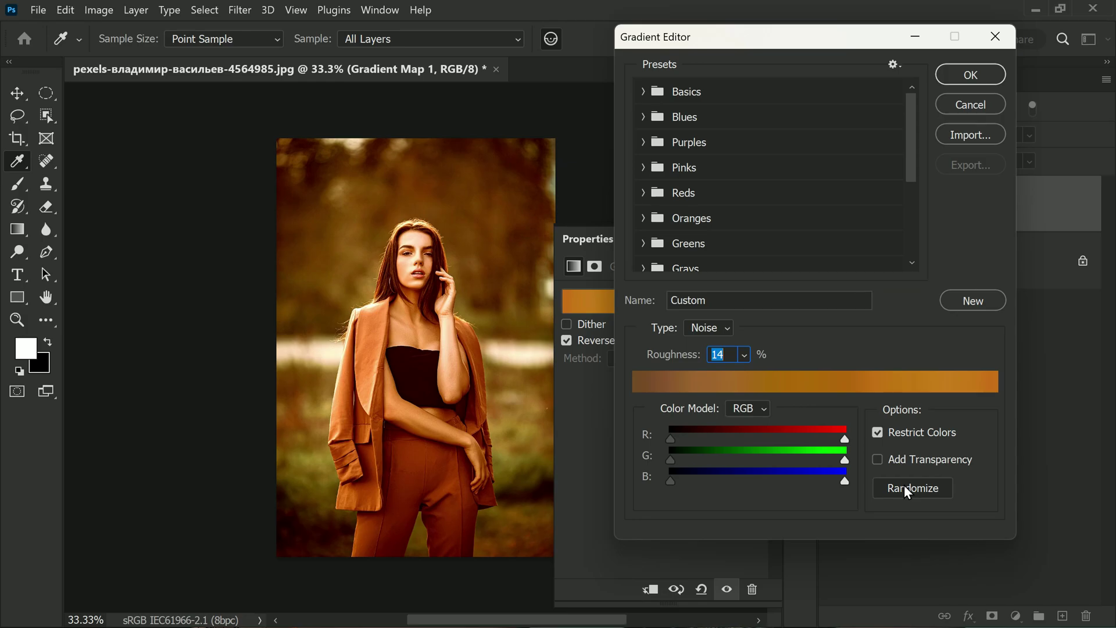
- Accept the orange noise gradient and bring up Gradient Map 1's blending options
click(948, 71)
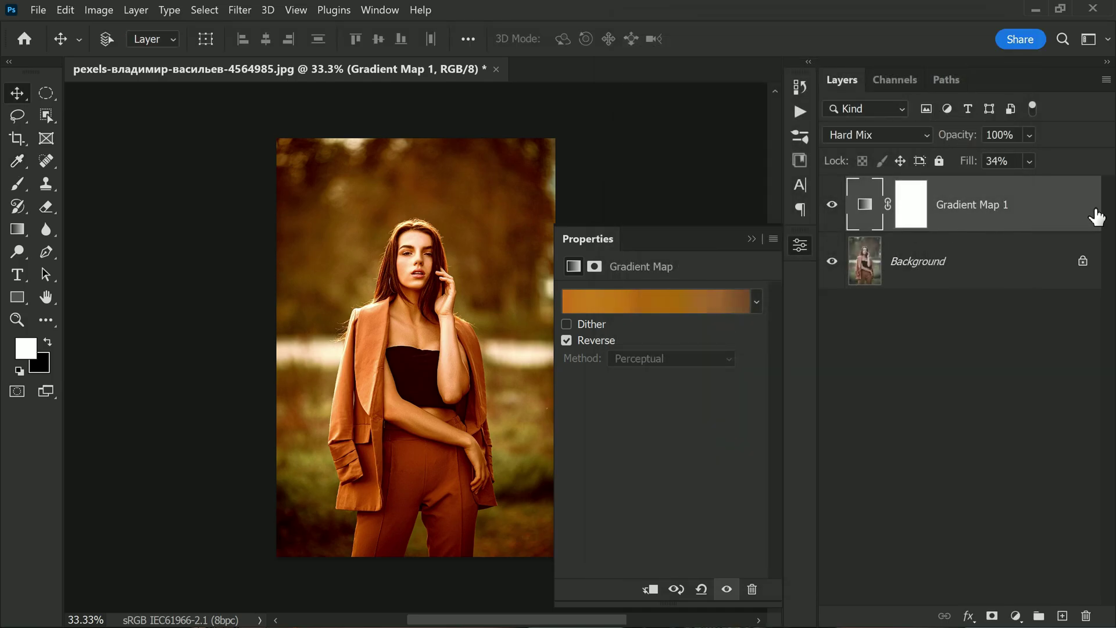
double_click(888, 362)
drag(811, 48, 1059, 13)
- Split the Underlying Layer black slider to 0/124, keeping white at 255, and apply
drag(866, 387, 979, 402)
mouse_move(1082, 387)
mouse_down()
mouse_move(913, 391)
mouse_move(977, 403)
mouse_move(931, 406)
mouse_move(1089, 389)
mouse_up()
drag(927, 388, 860, 396)
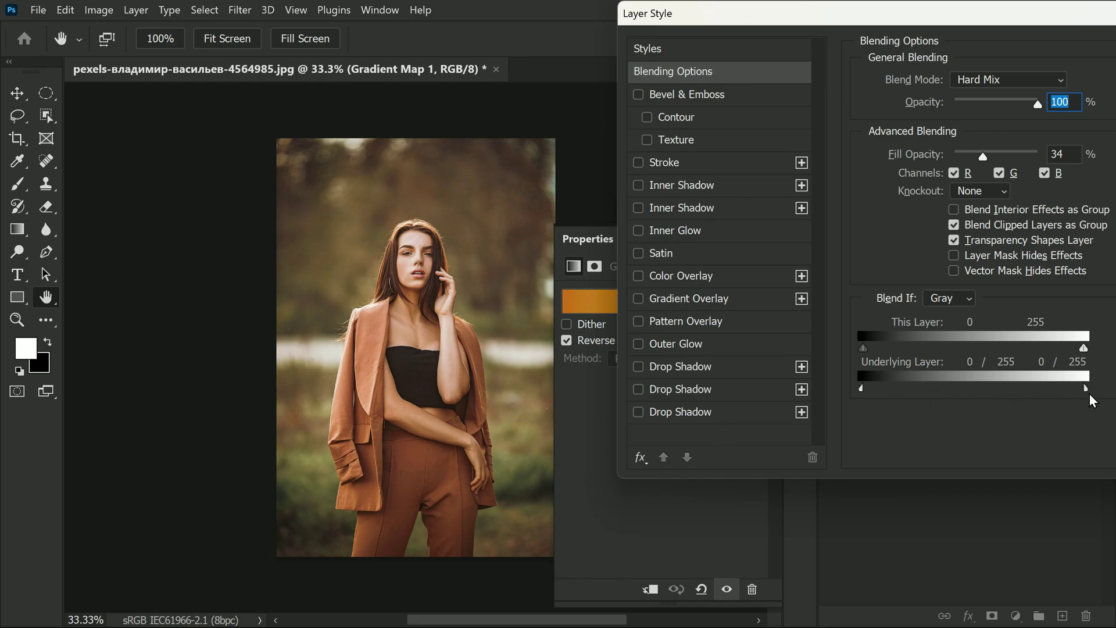
drag(1085, 390, 973, 405)
drag(936, 25, 664, 57)
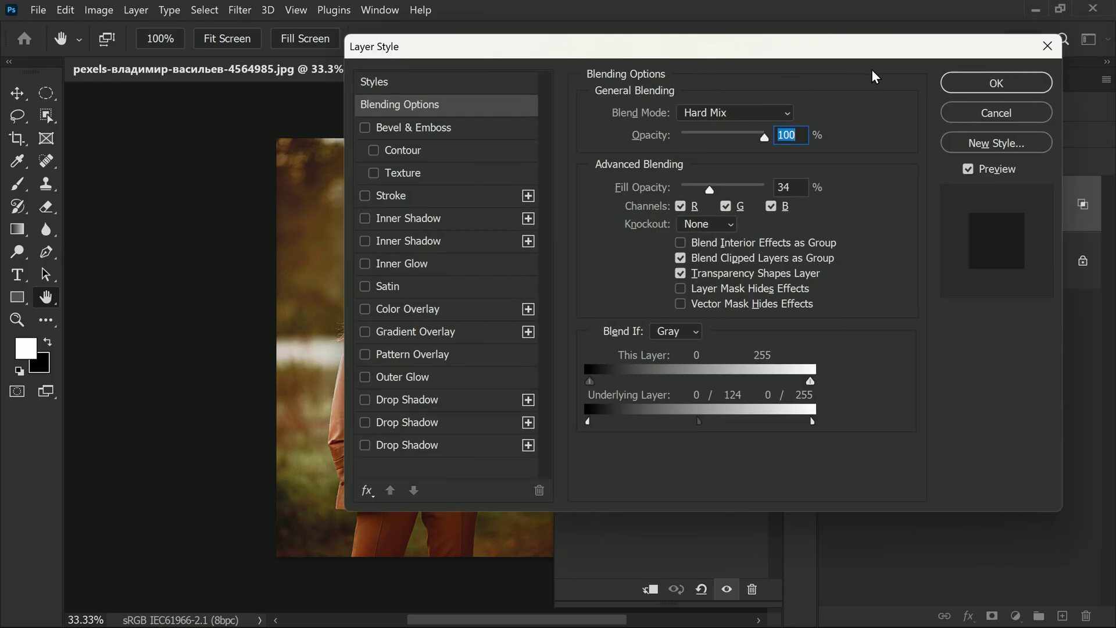
click(994, 82)
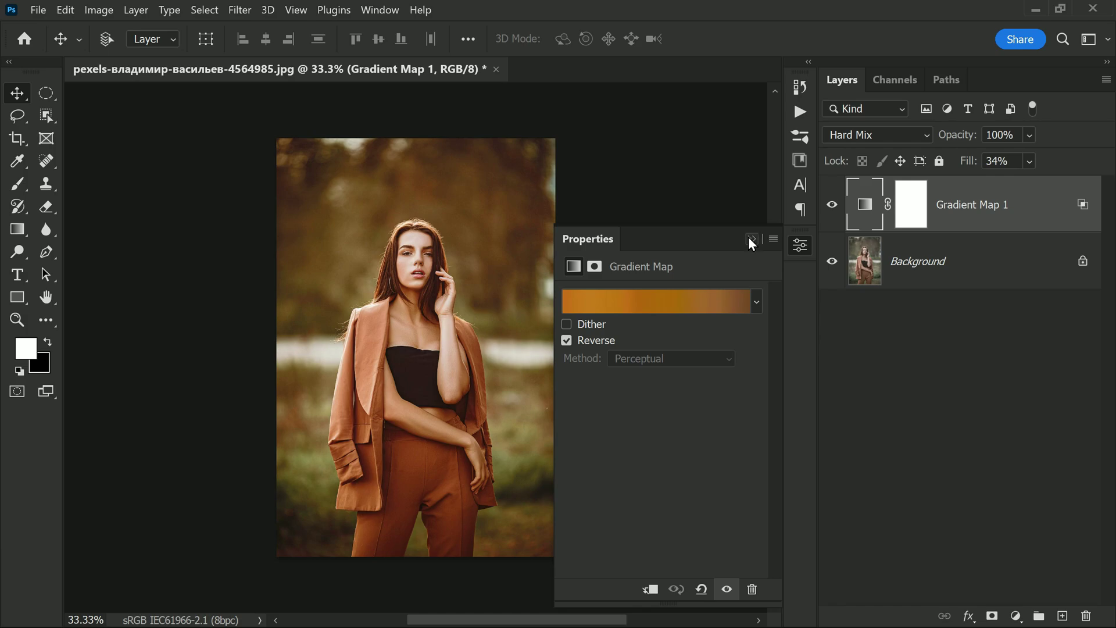
click(750, 238)
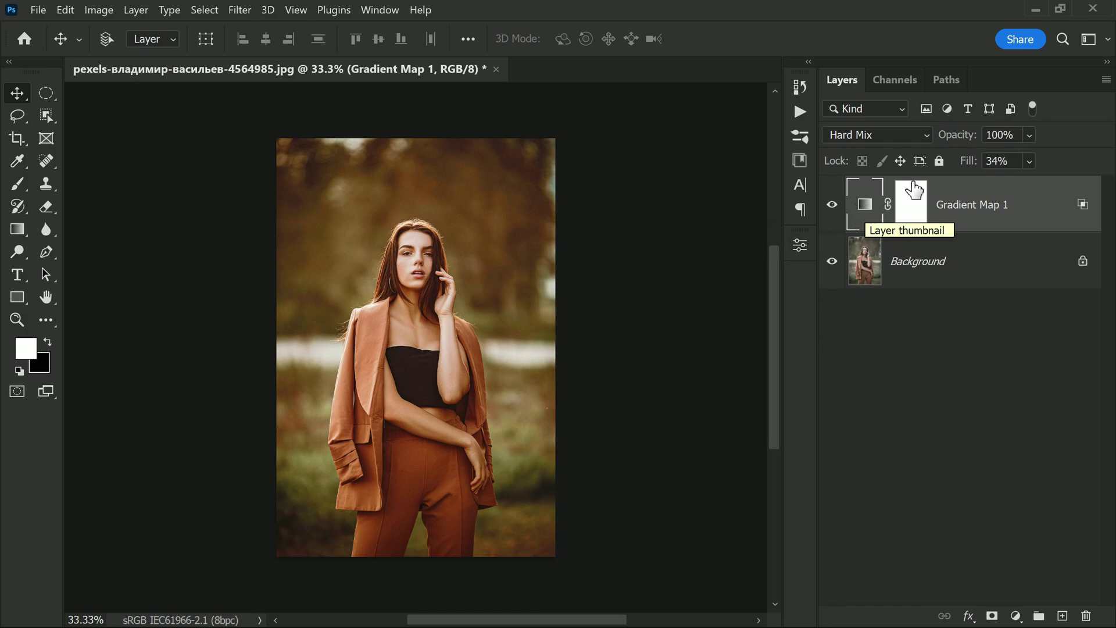
- Randomize the Noise gradient repeatedly and keep a purple-teal-olive scheme giving a muted green cast
mouse_move(967, 161)
mouse_down()
mouse_move(948, 164)
mouse_move(965, 162)
mouse_up()
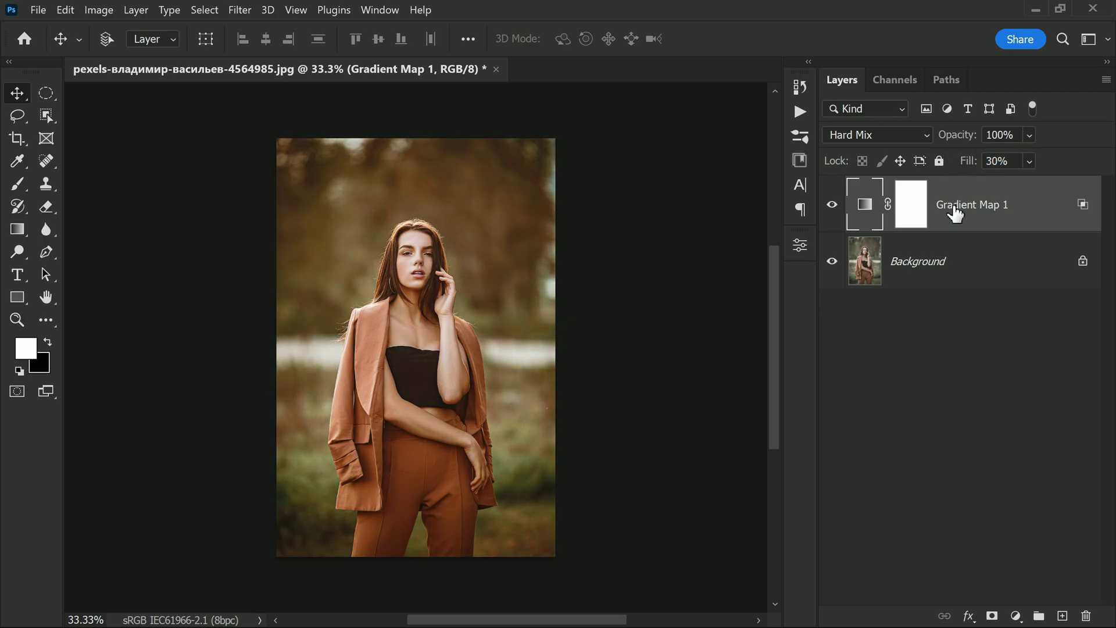
double_click(867, 215)
click(650, 300)
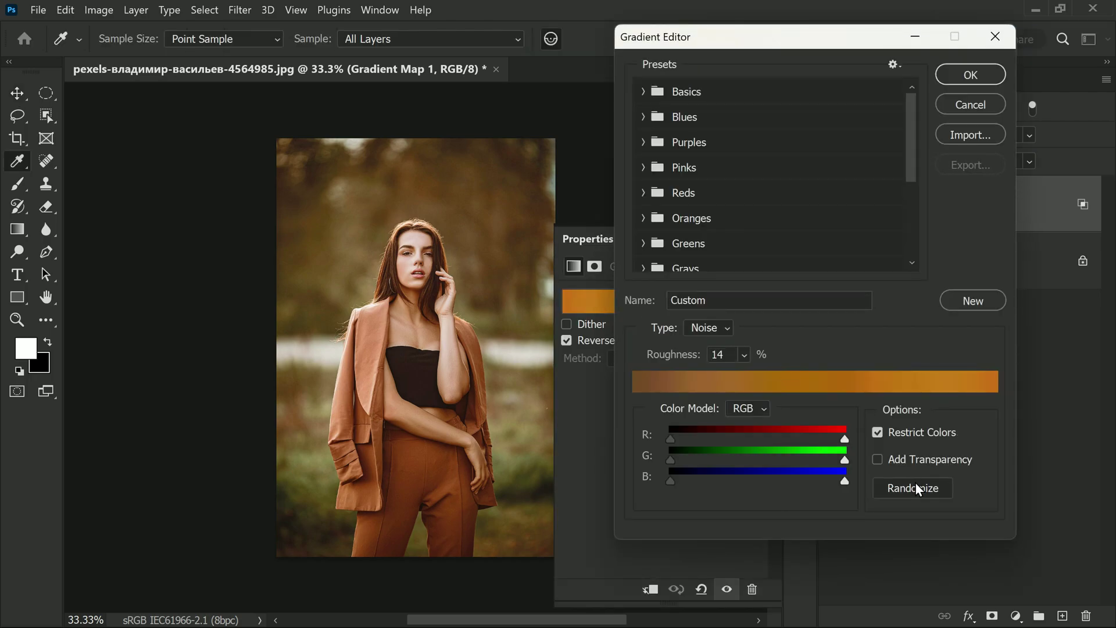
click(915, 482)
click(916, 483)
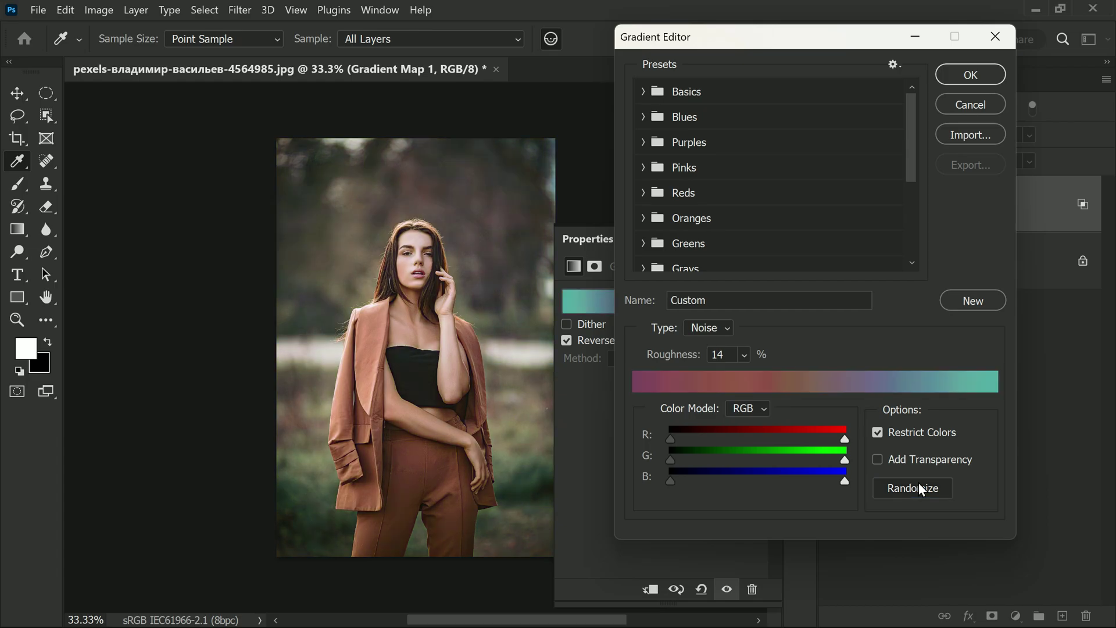
click(918, 487)
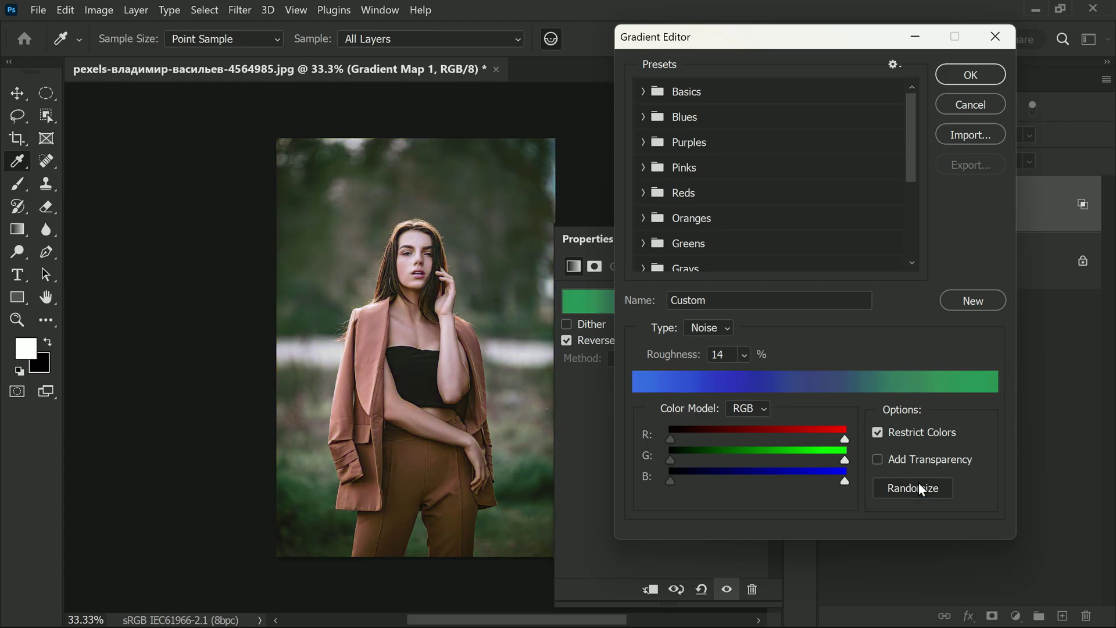
click(918, 487)
click(919, 486)
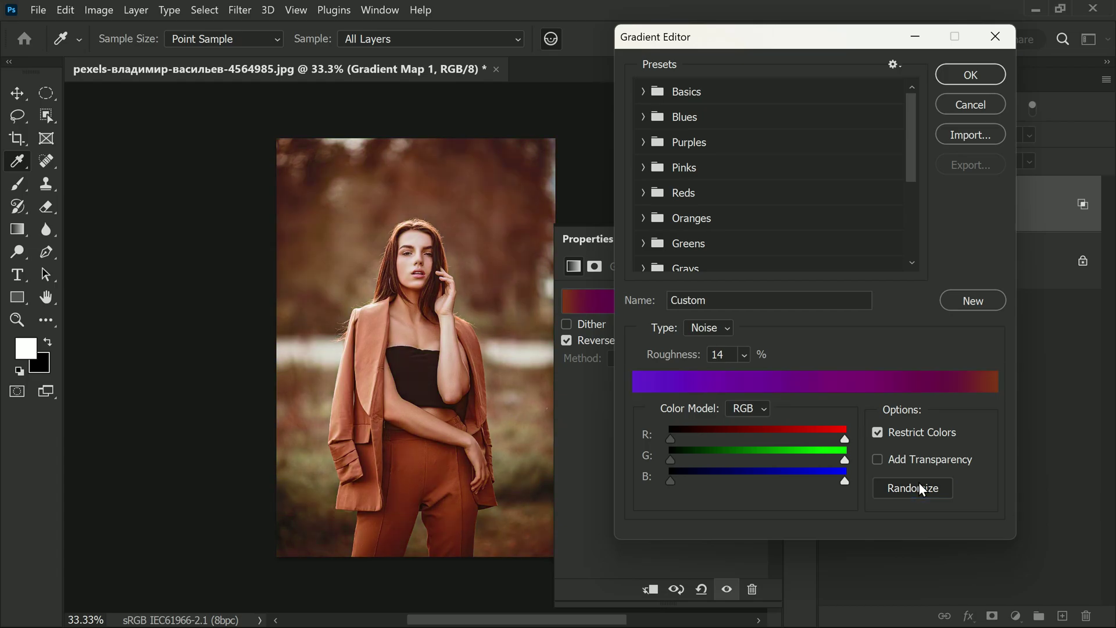
click(918, 485)
click(919, 486)
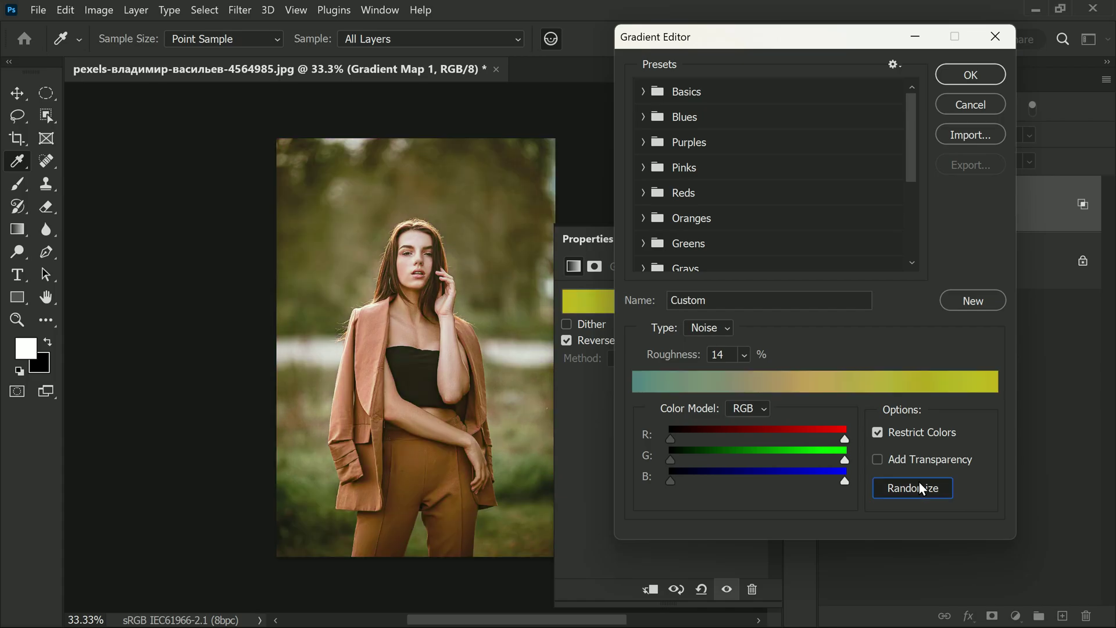
click(919, 485)
click(919, 486)
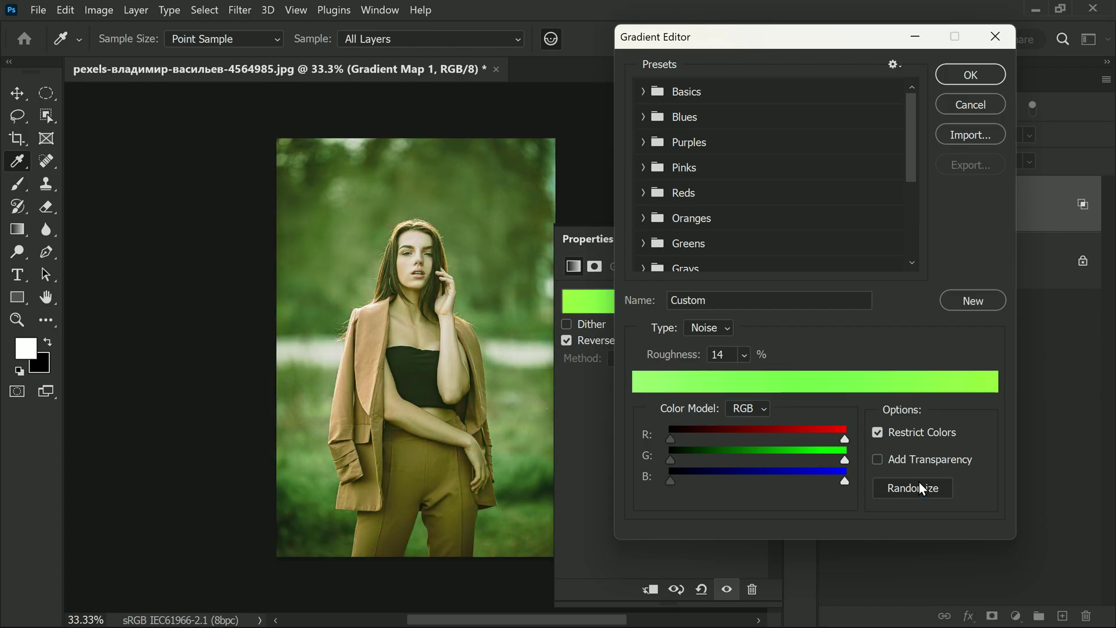
click(920, 482)
click(919, 483)
click(918, 482)
click(919, 483)
click(919, 482)
click(918, 485)
click(918, 486)
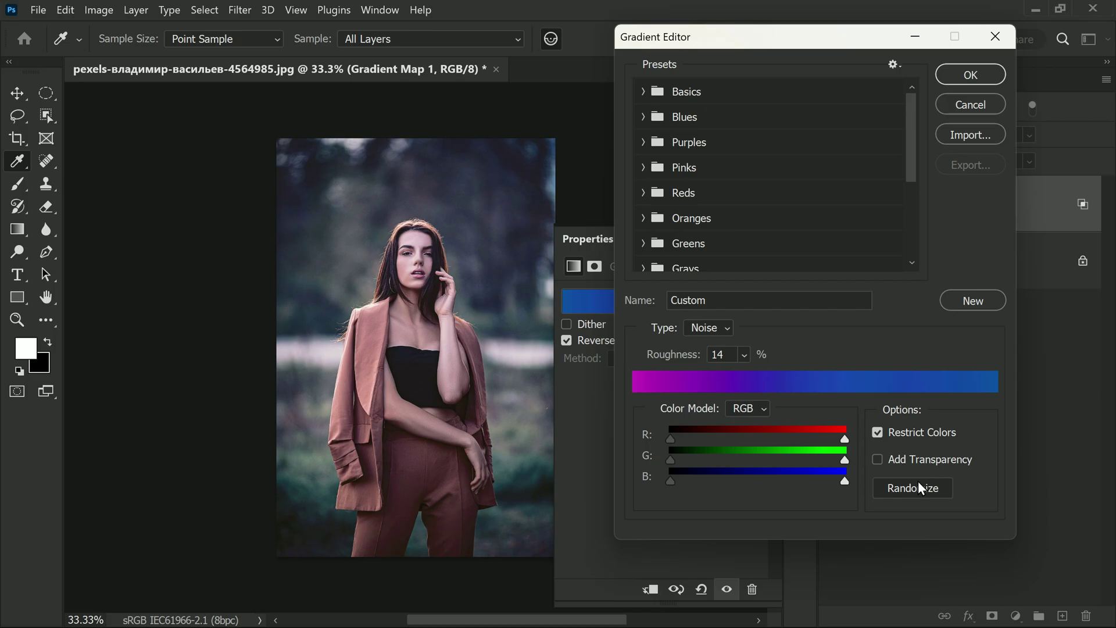
click(918, 486)
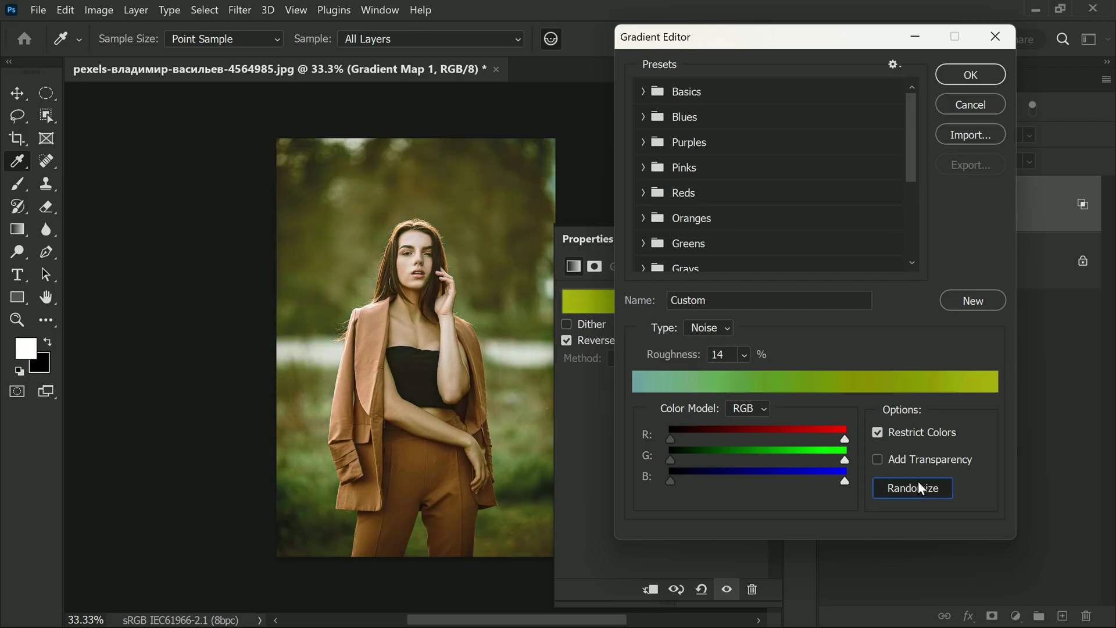
click(918, 485)
click(919, 484)
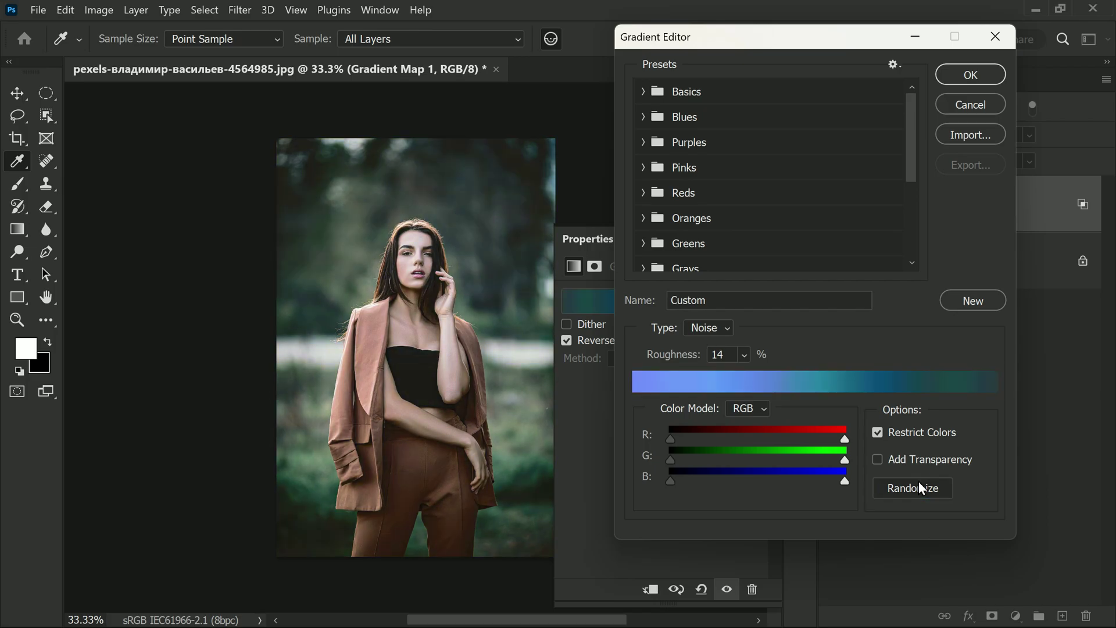
click(919, 483)
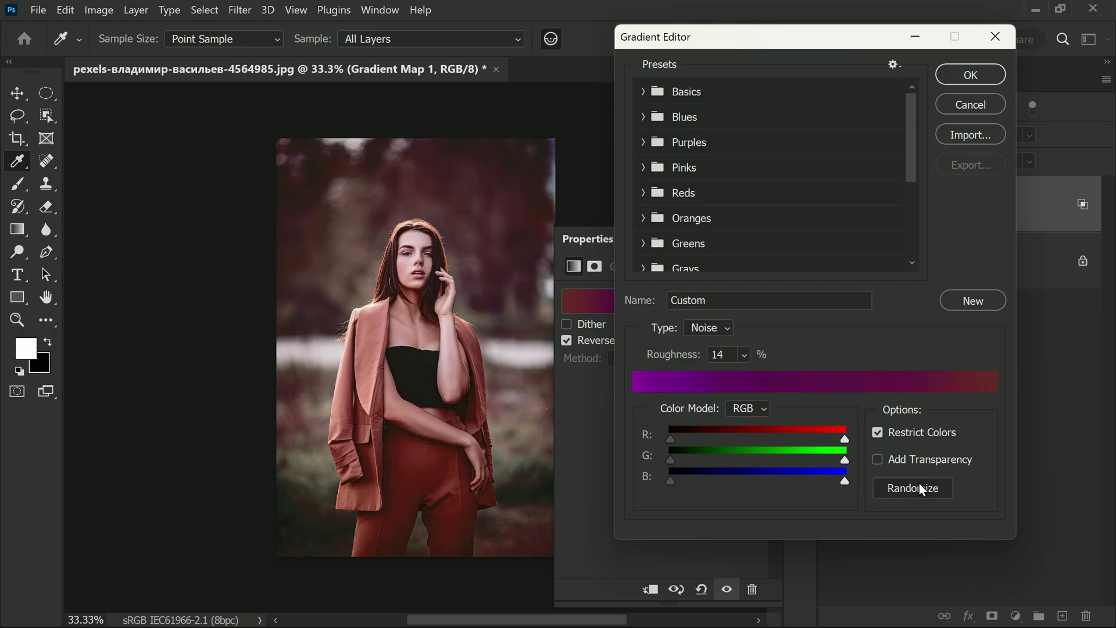
click(919, 484)
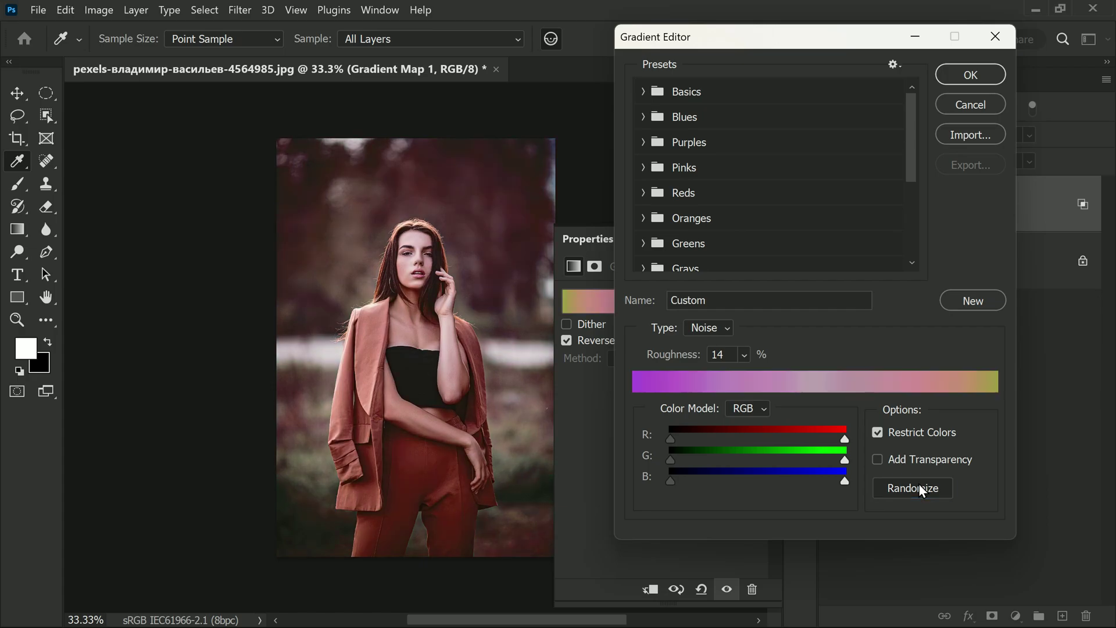
click(918, 484)
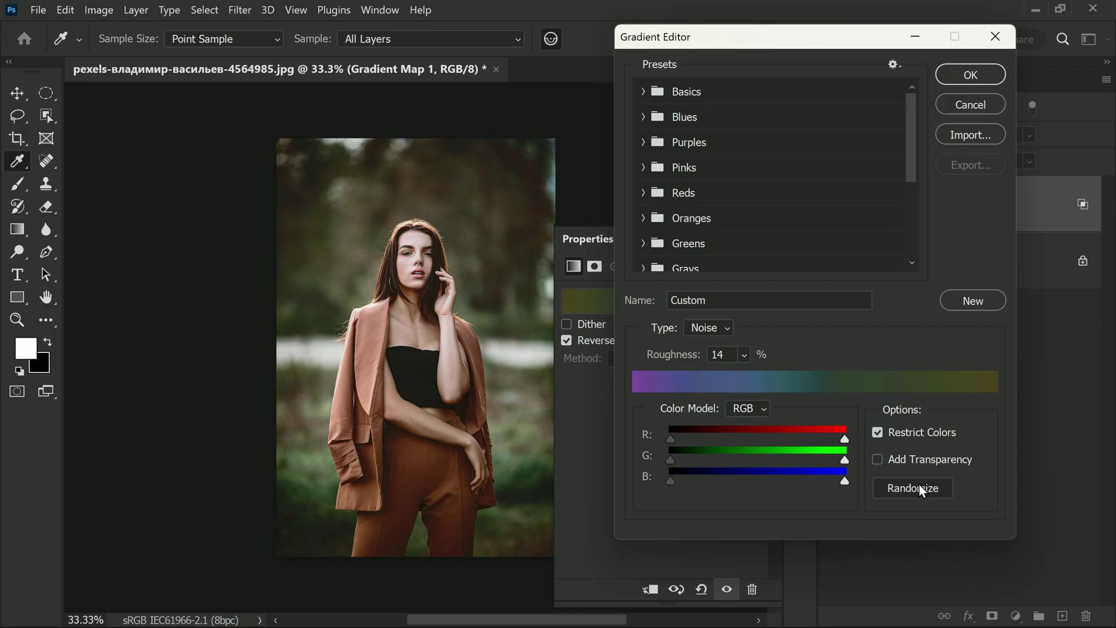
click(964, 75)
click(945, 374)
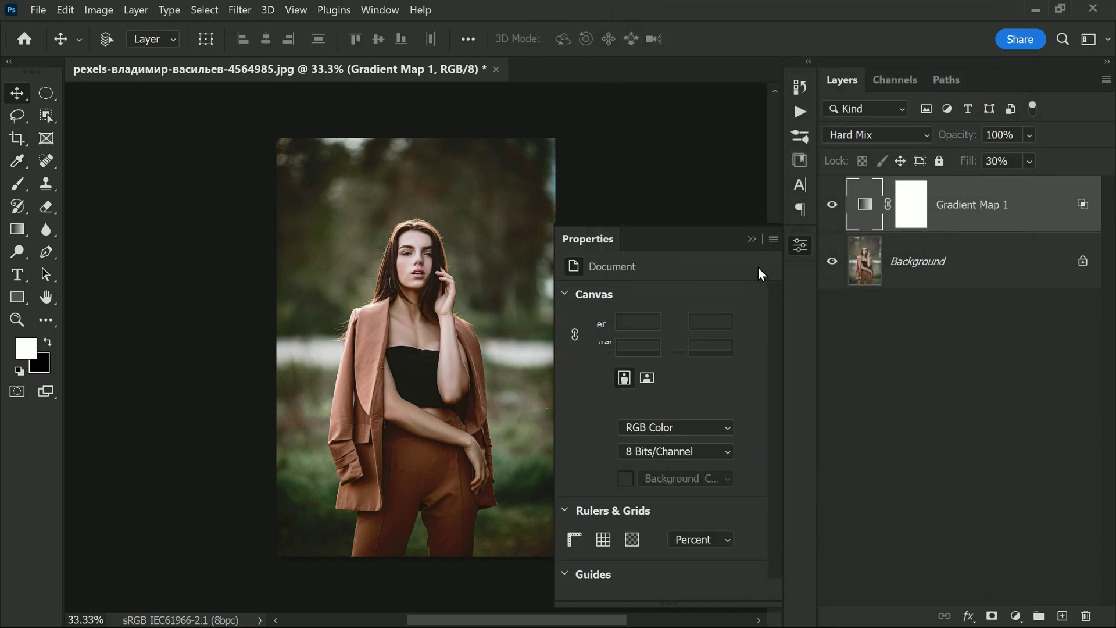
- Toggle Gradient Map 1 on and off to compare the graded portrait with the original
click(750, 240)
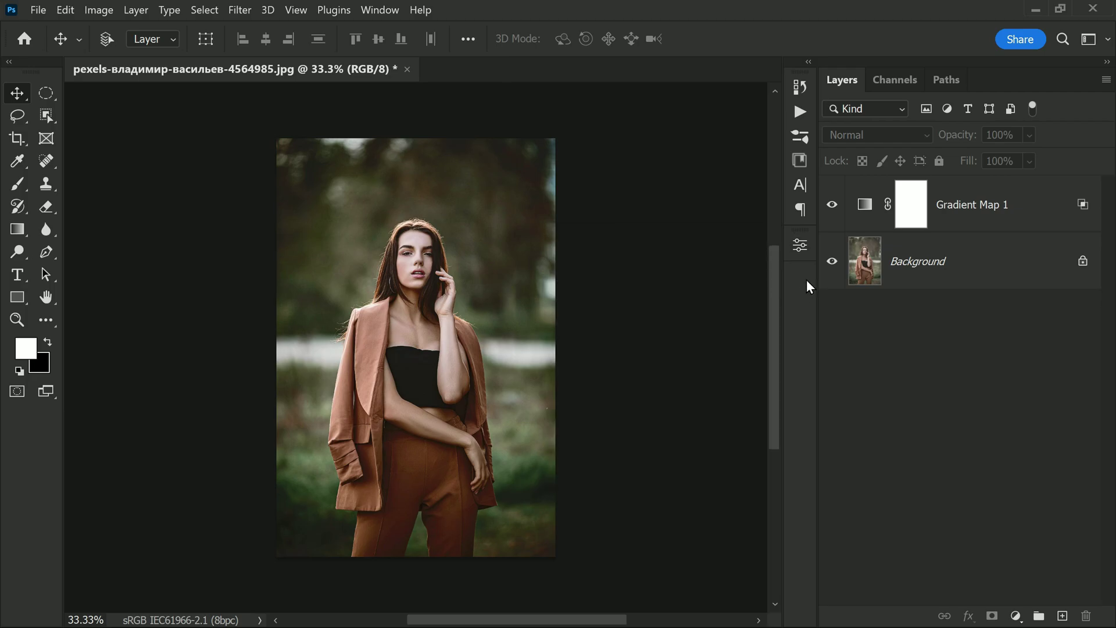
click(832, 210)
click(832, 211)
click(832, 210)
click(834, 216)
click(834, 219)
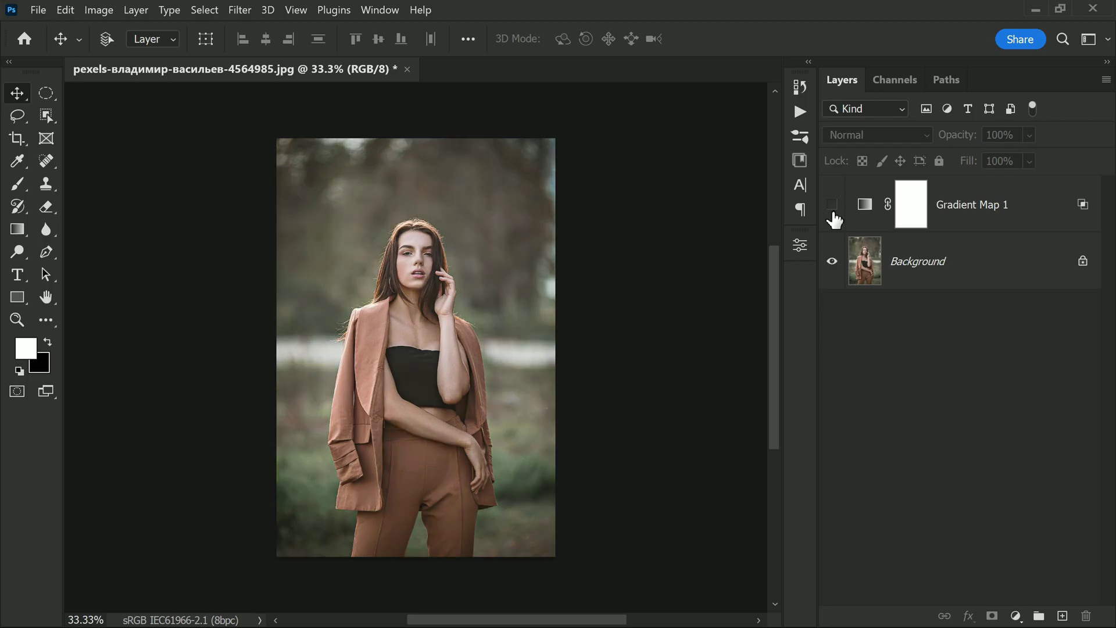
click(833, 219)
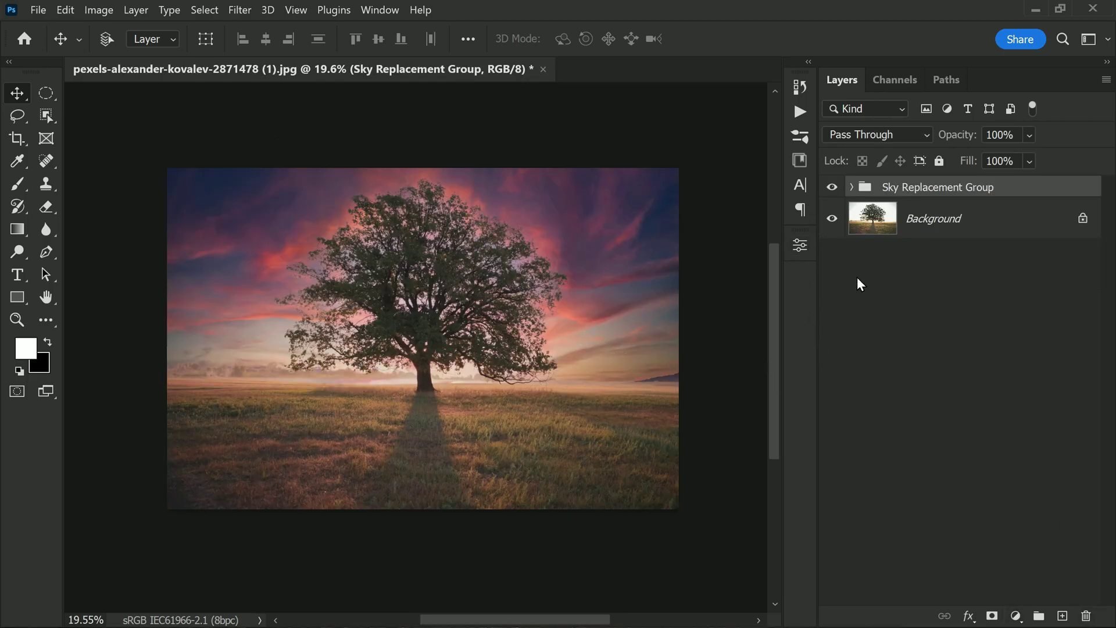
- Add a Gradient Map adjustment layer over the tree photo, leaving Reverse off
click(1017, 613)
click(996, 584)
click(606, 343)
click(605, 343)
click(751, 239)
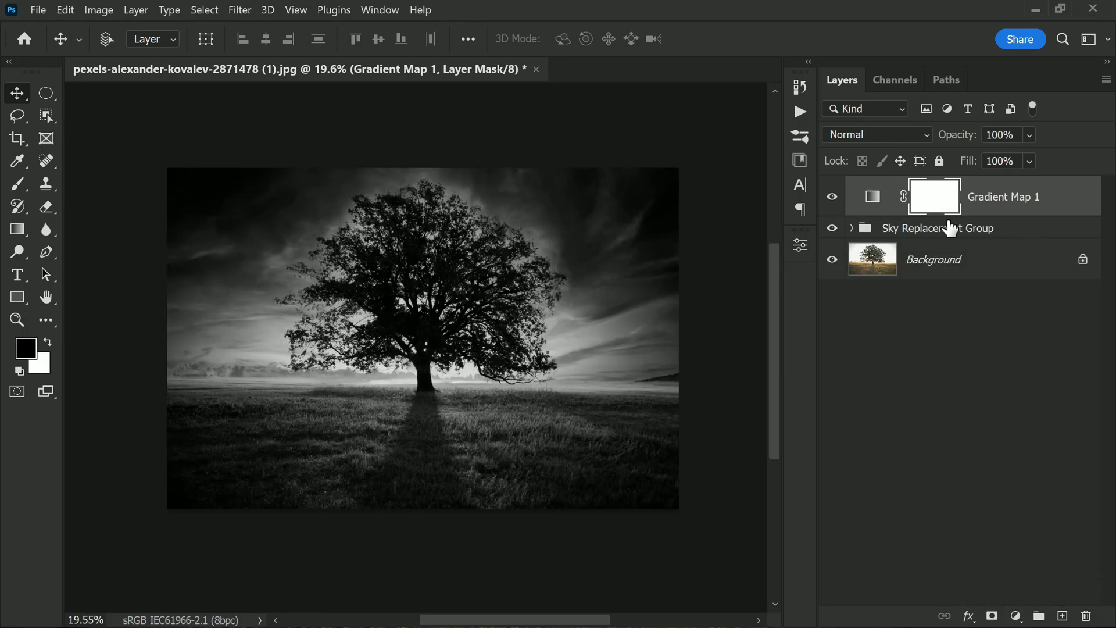
- Blend Gradient Map 1 as Hard Mix at 30% Fill and toggle it to compare
click(872, 139)
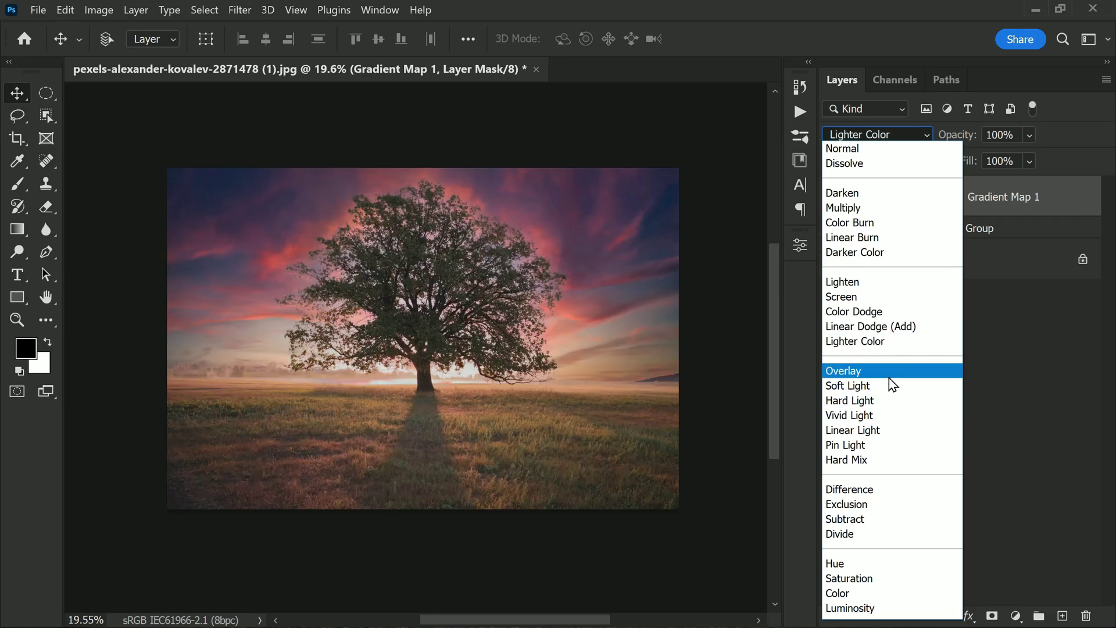
click(900, 461)
drag(968, 161, 910, 163)
click(832, 199)
click(832, 200)
click(832, 199)
click(832, 199)
click(1078, 209)
double_click(1078, 209)
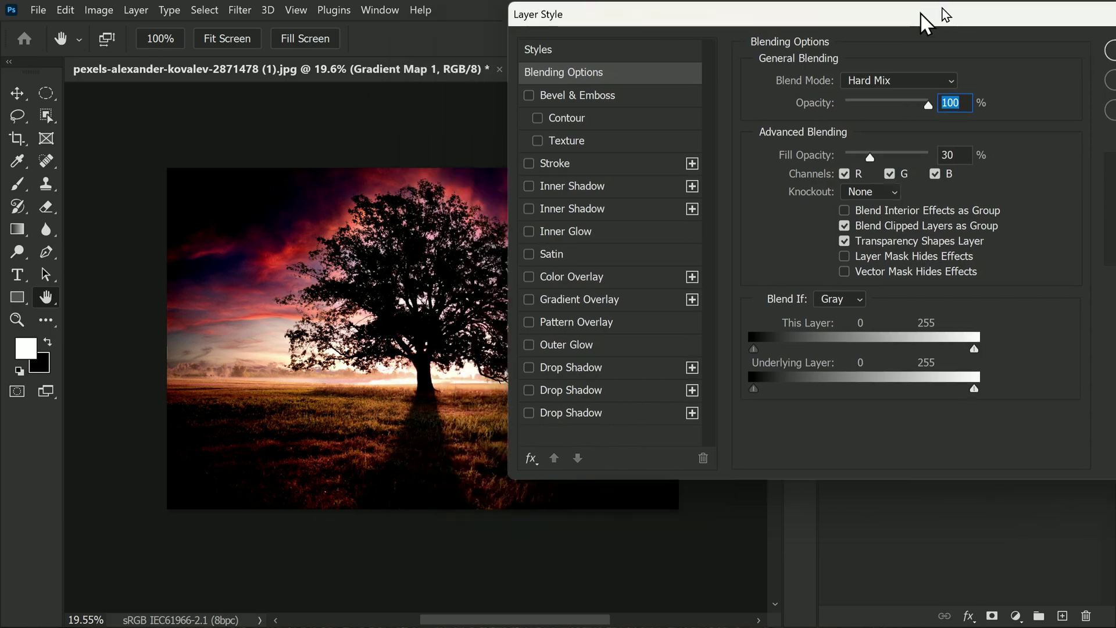
- Split the Underlying Layer black slider so Blend If reads 0/150 to 255, and apply
drag(920, 13, 1059, 12)
drag(895, 388, 1022, 395)
drag(1111, 389, 765, 410)
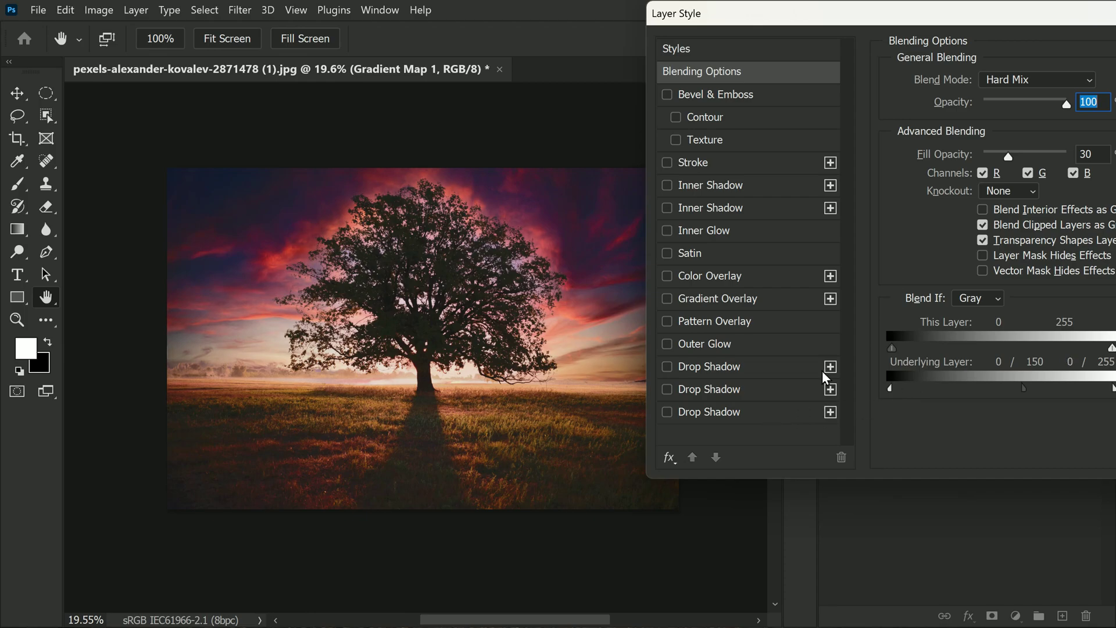
drag(953, 13, 626, 106)
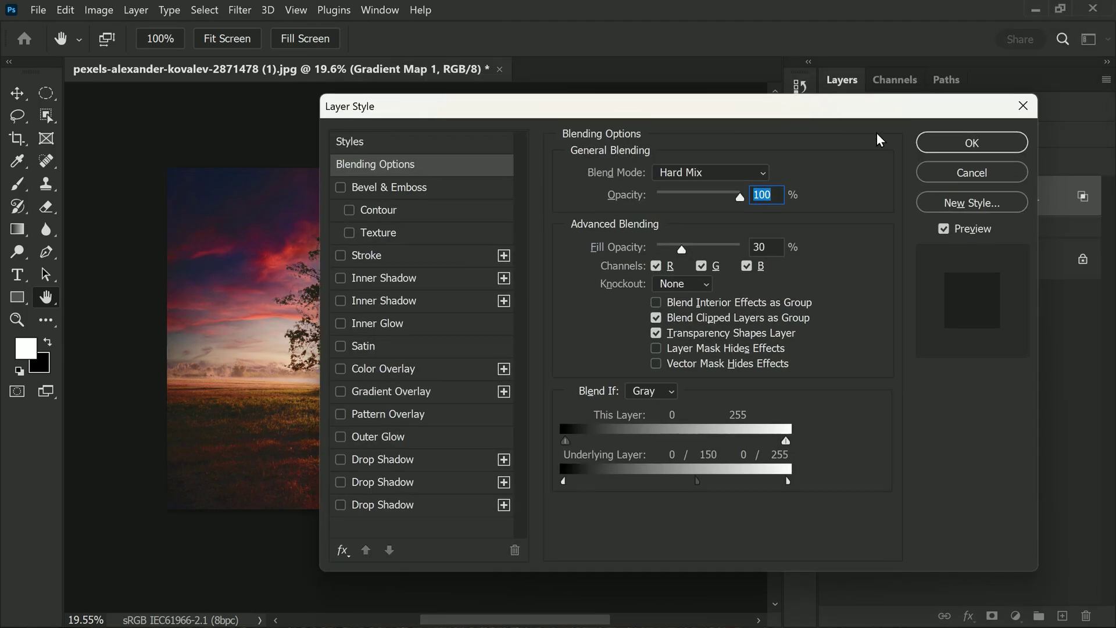
click(935, 144)
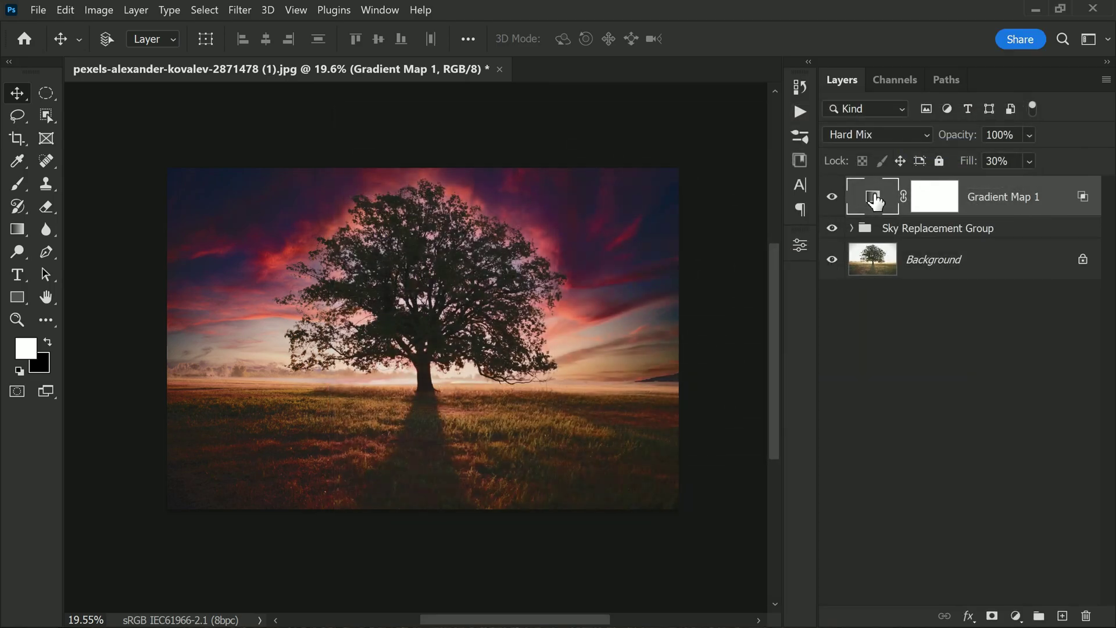
- Make the tree photo's gradient a Noise type with Roughness 5 and randomize to teal colours
double_click(874, 198)
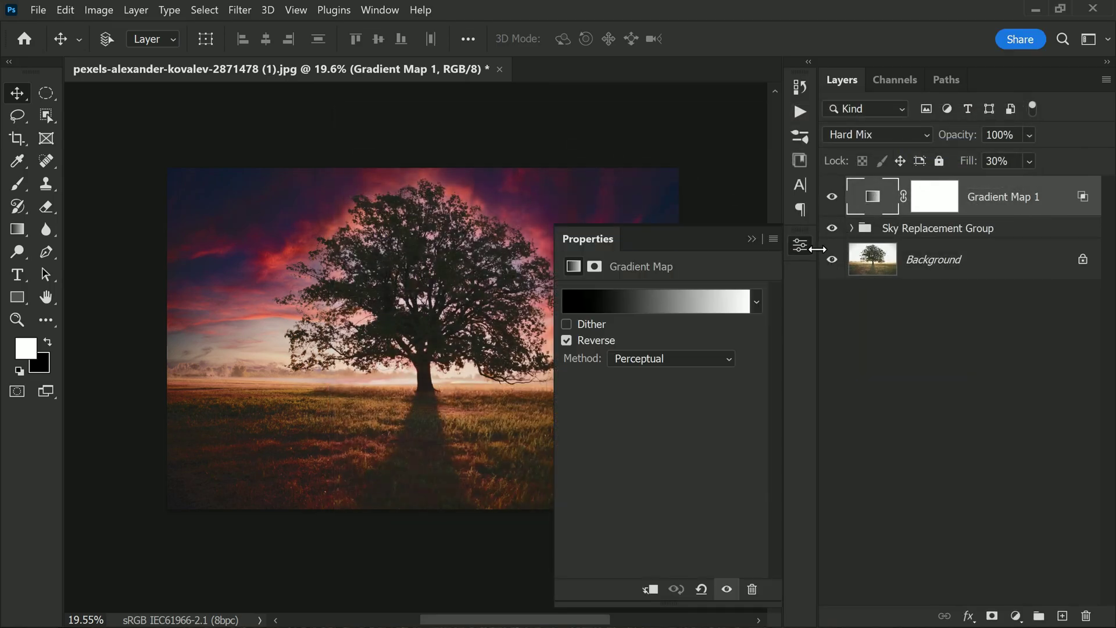
click(706, 303)
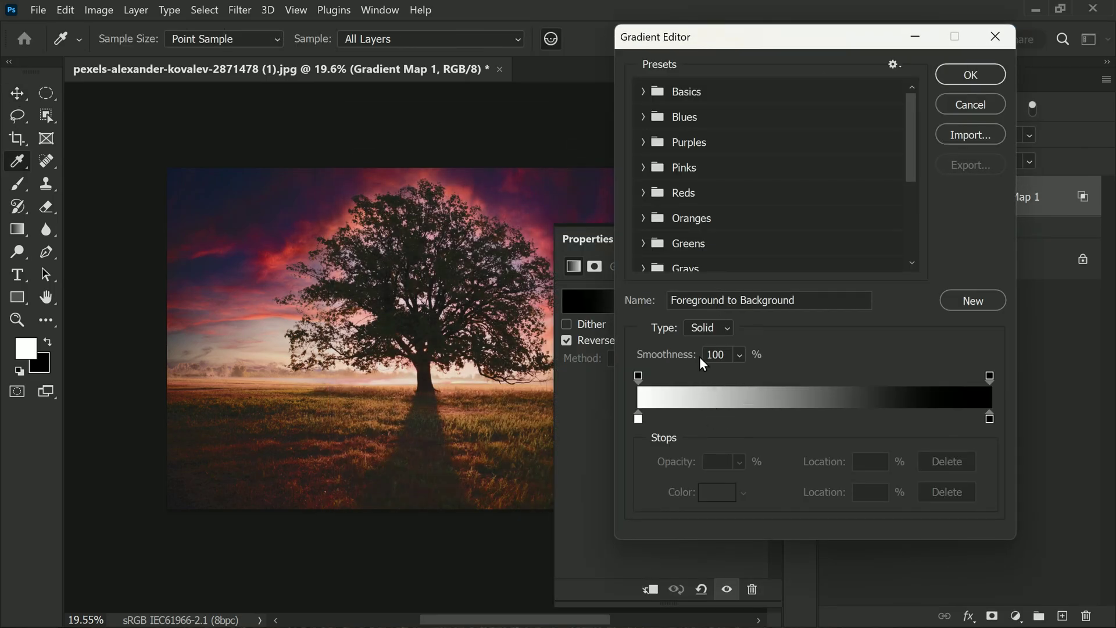
click(728, 330)
click(730, 355)
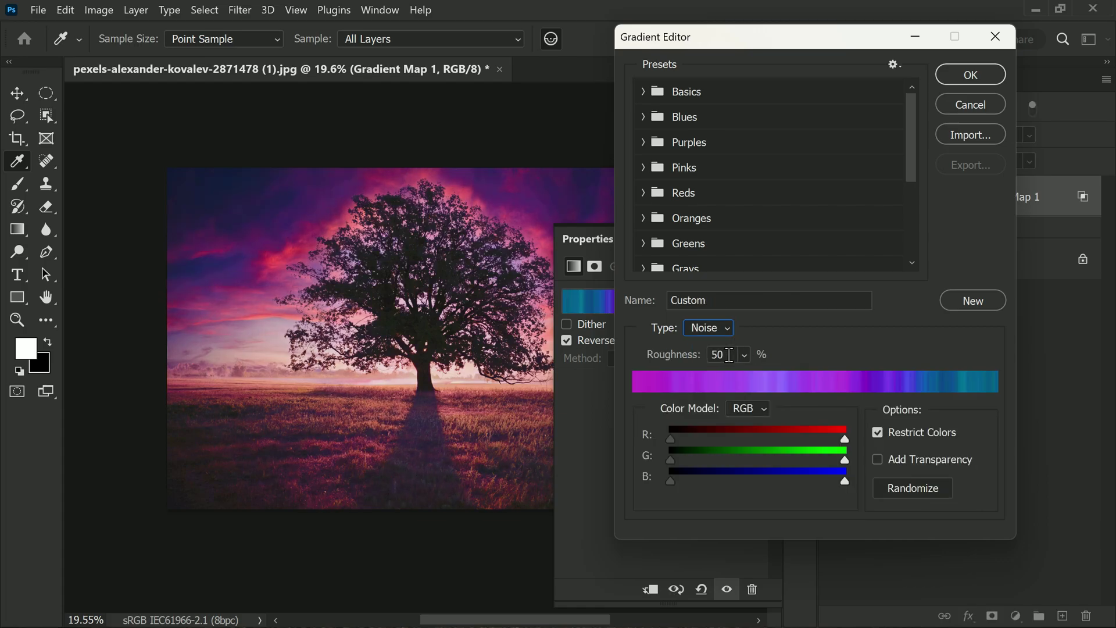
click(743, 376)
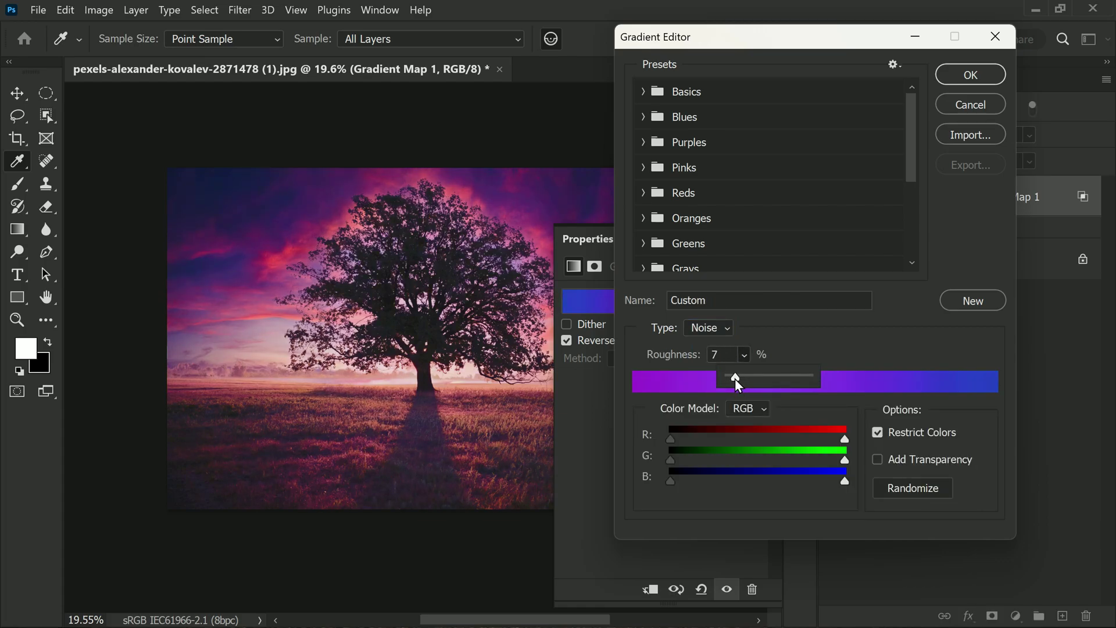
click(915, 491)
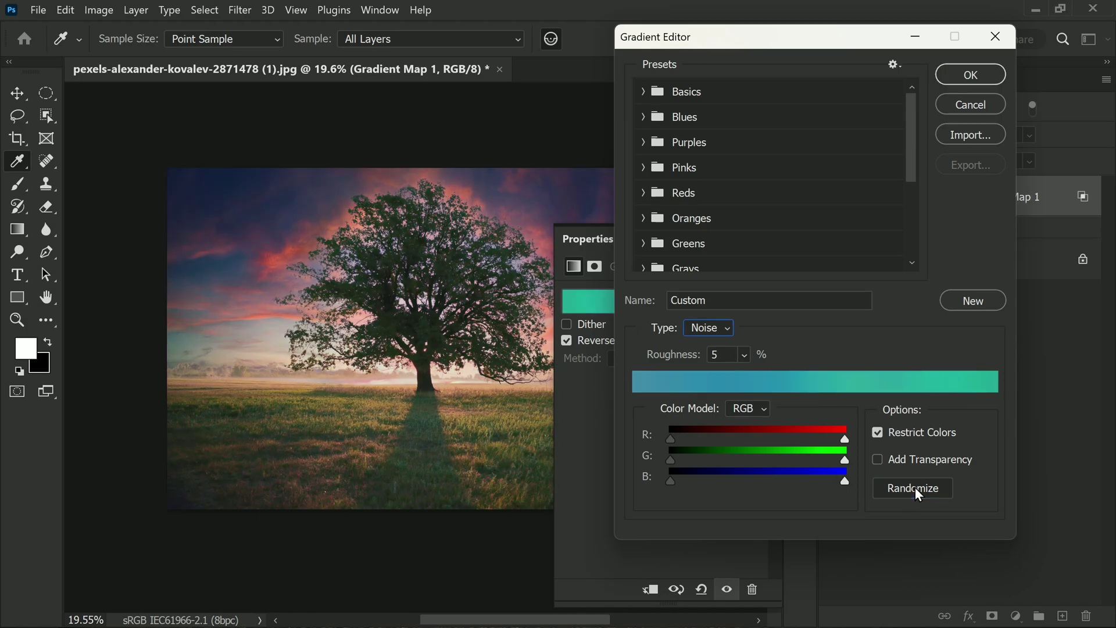
drag(567, 619, 588, 620)
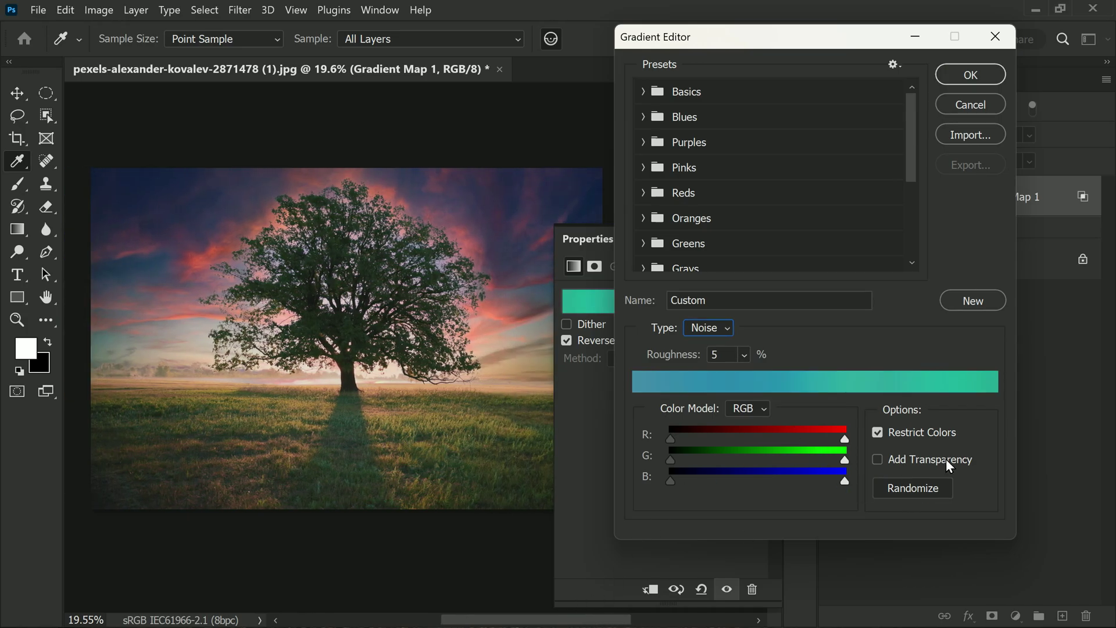
- Randomize the Noise gradient repeatedly until settling on a blue colour scheme
click(934, 486)
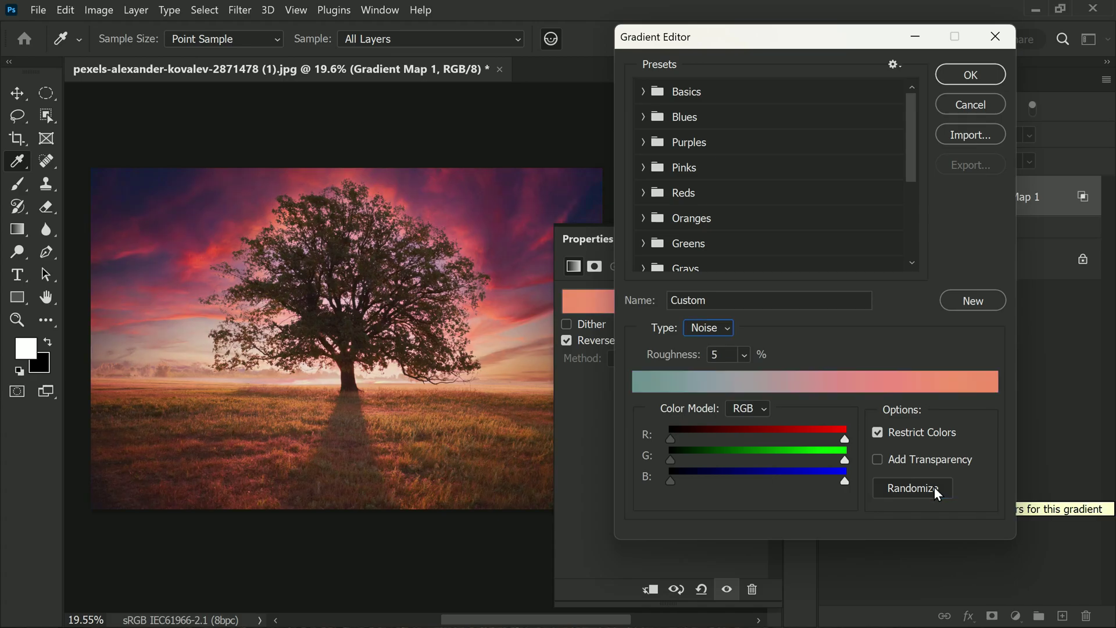
click(933, 487)
click(933, 487)
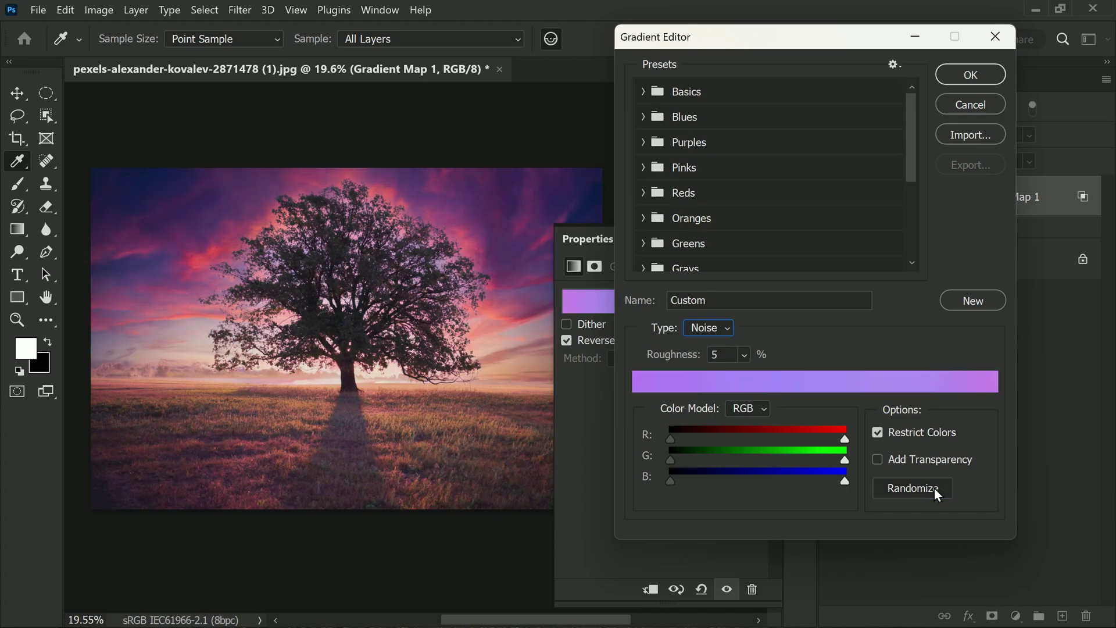
click(933, 487)
click(933, 487)
click(933, 487)
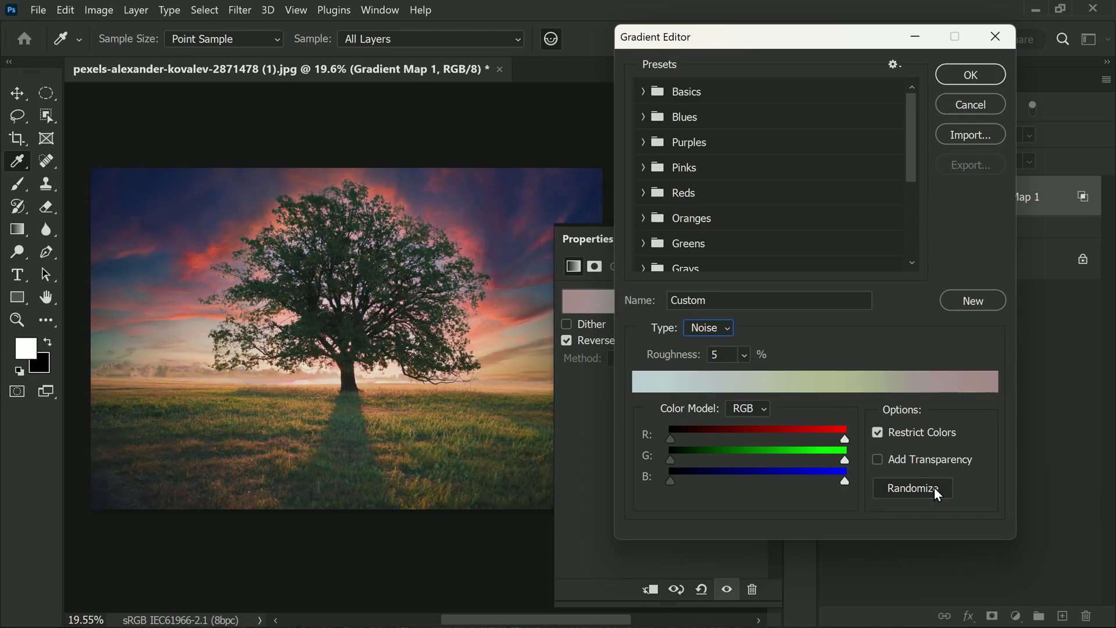
click(933, 487)
click(933, 487)
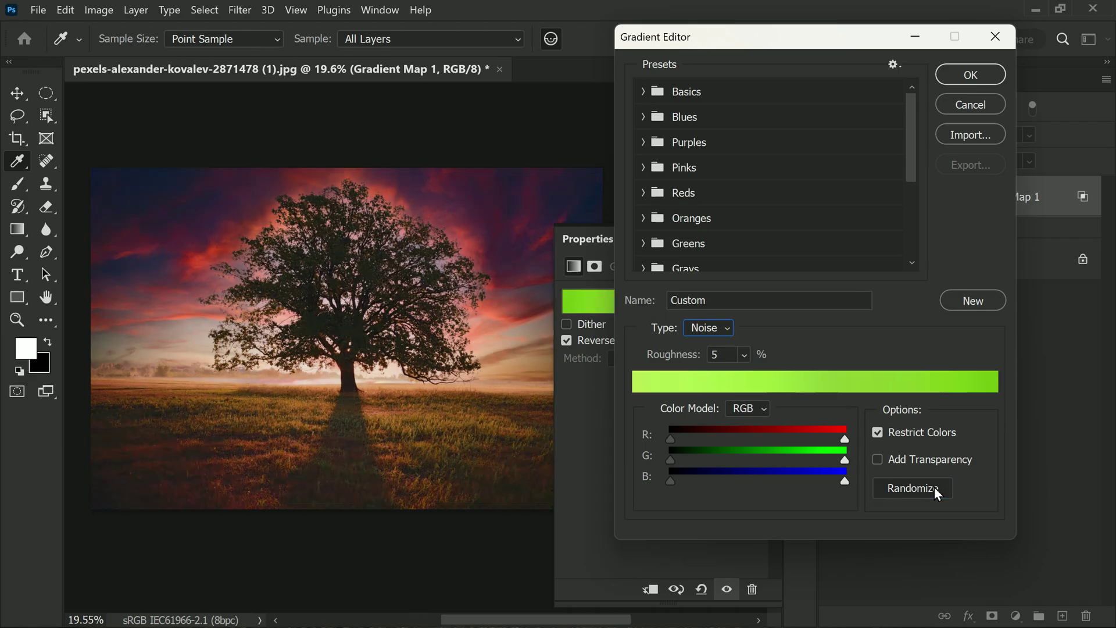
click(933, 487)
click(934, 488)
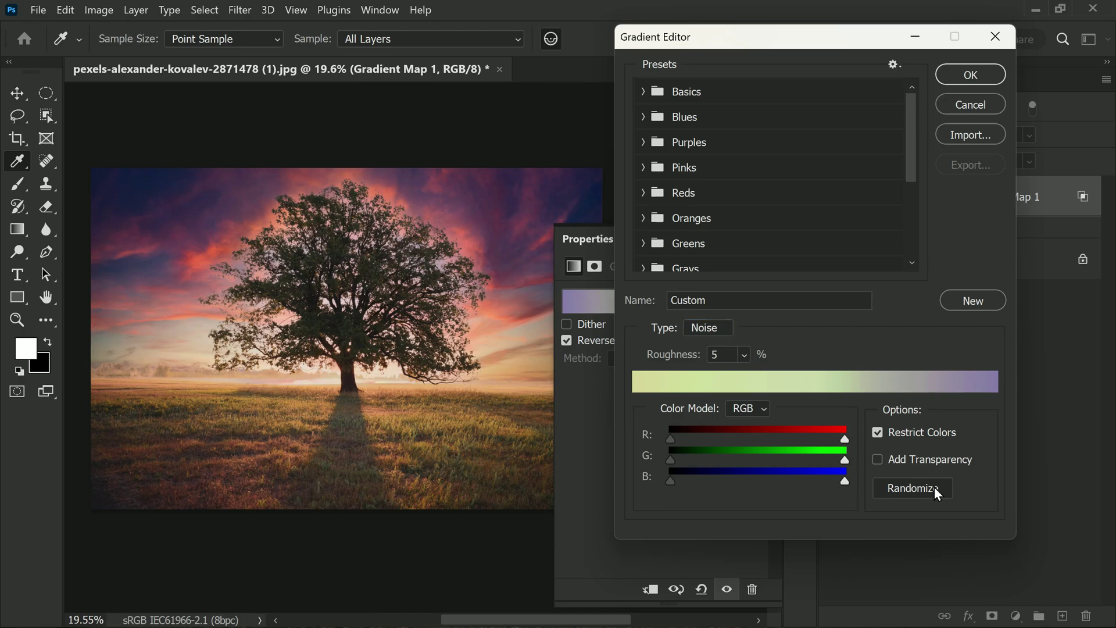
click(934, 488)
click(934, 488)
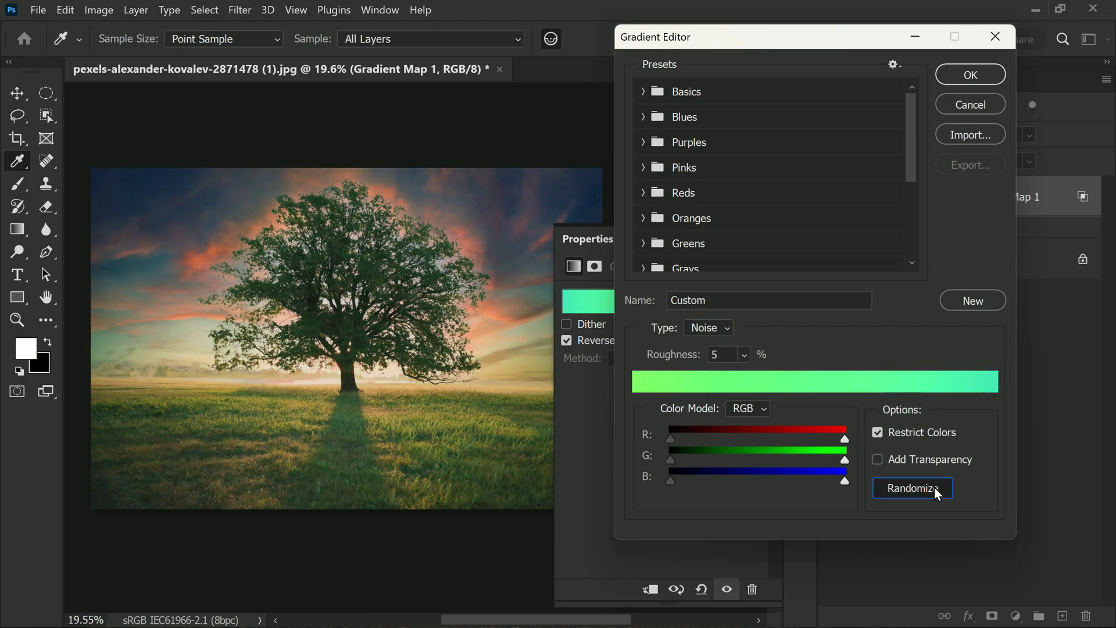
click(934, 486)
click(934, 487)
click(933, 487)
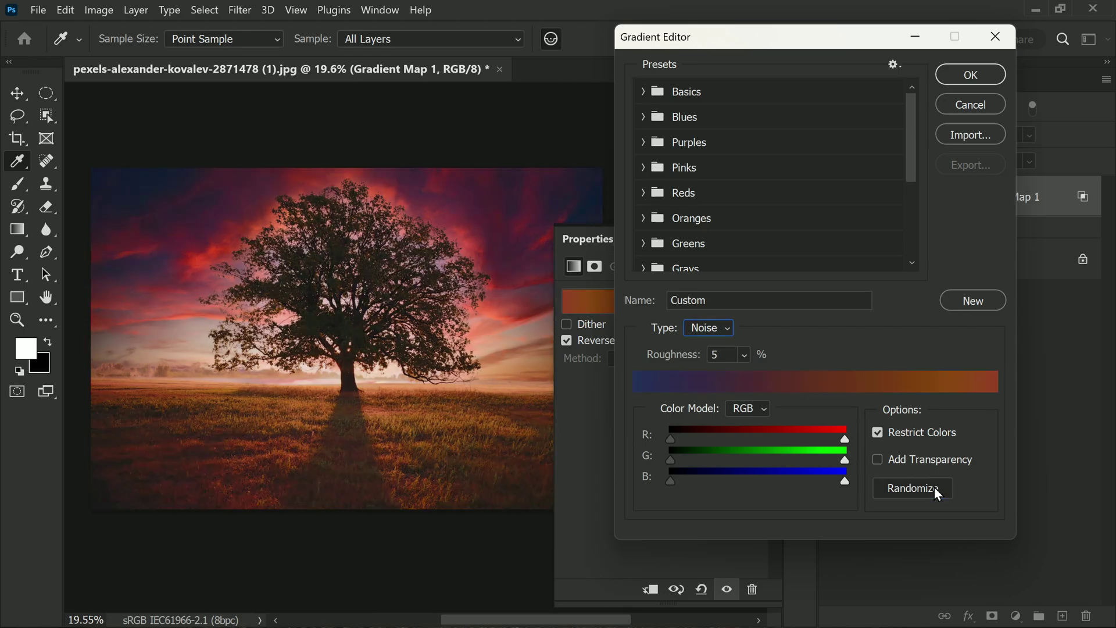
click(933, 487)
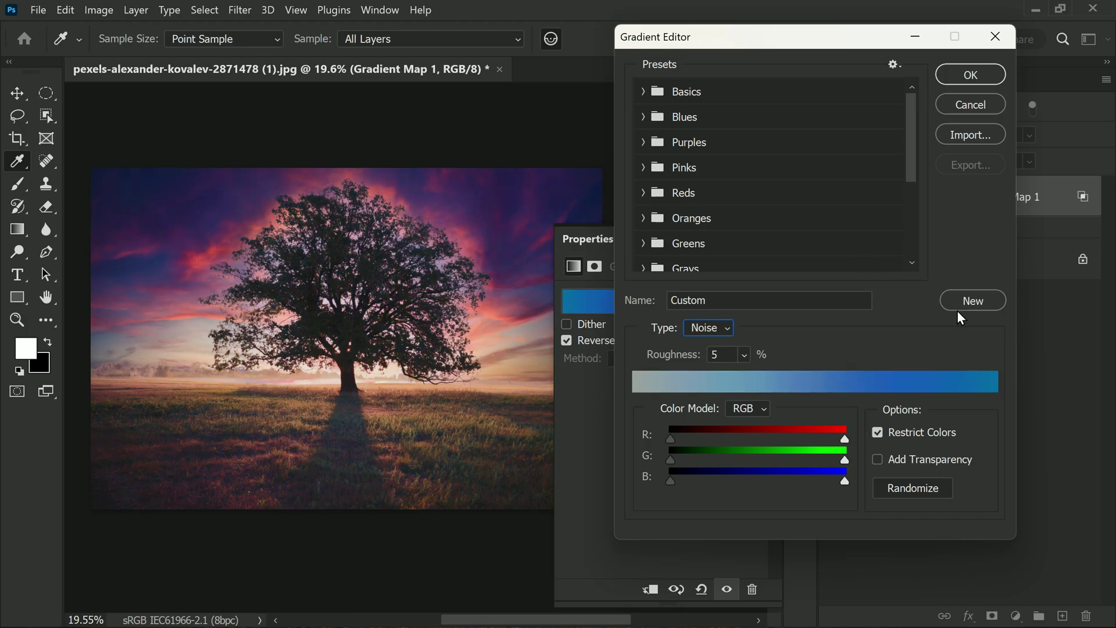
- Accept the blue gradient and toggle a Background-only view to compare the purple-magenta grade
click(968, 74)
key(v)
click(754, 242)
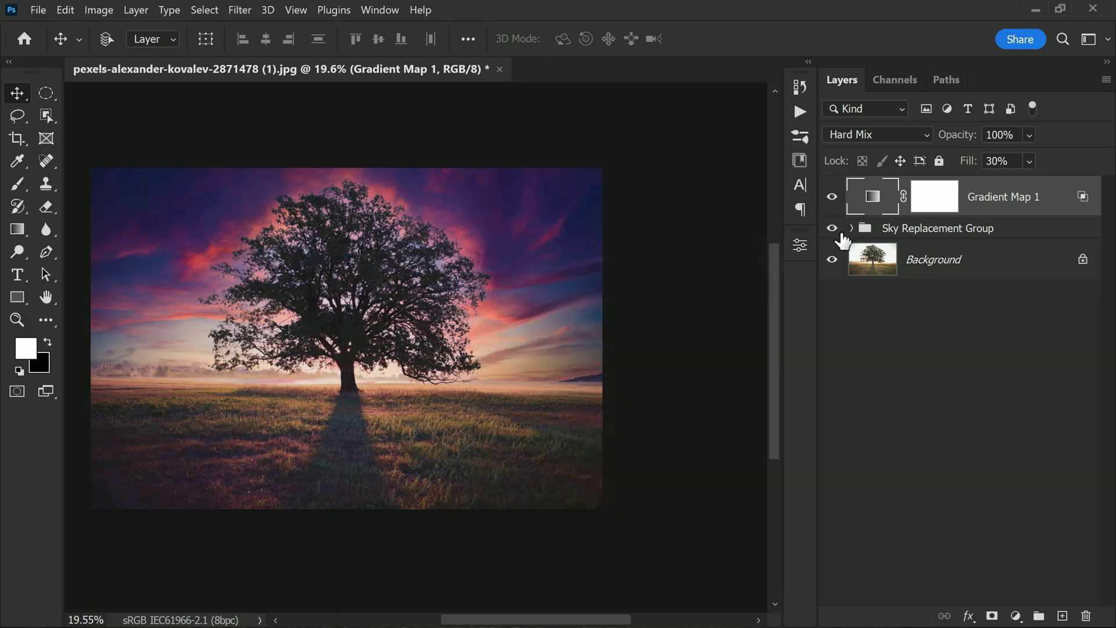
alt+click(832, 260)
alt+click(832, 260)
alt+click(832, 259)
alt+click(832, 259)
scroll(749, 285, down, 2)
scroll(256, 391, up, 3)
scroll(256, 403, down, 1)
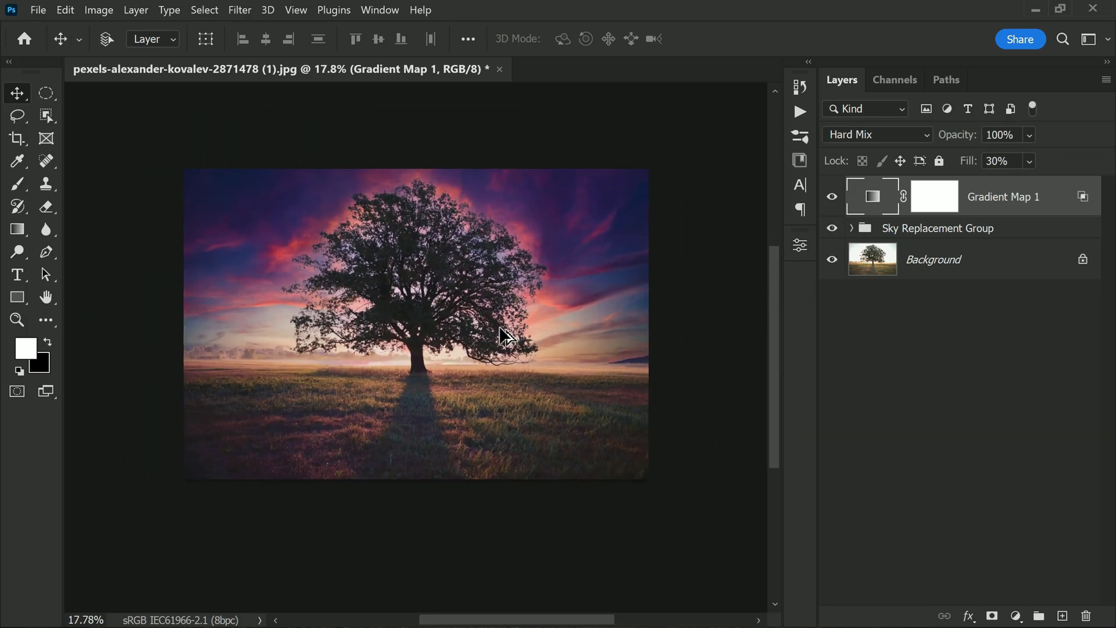
alt+click(834, 265)
alt+click(834, 265)
alt+click(834, 265)
alt+click(833, 265)
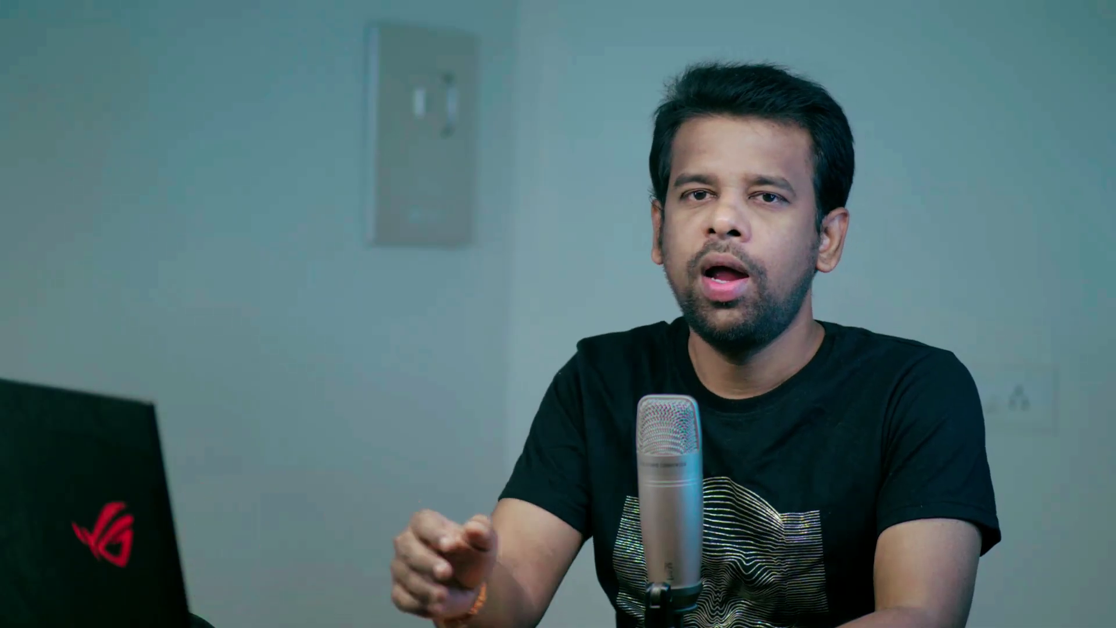